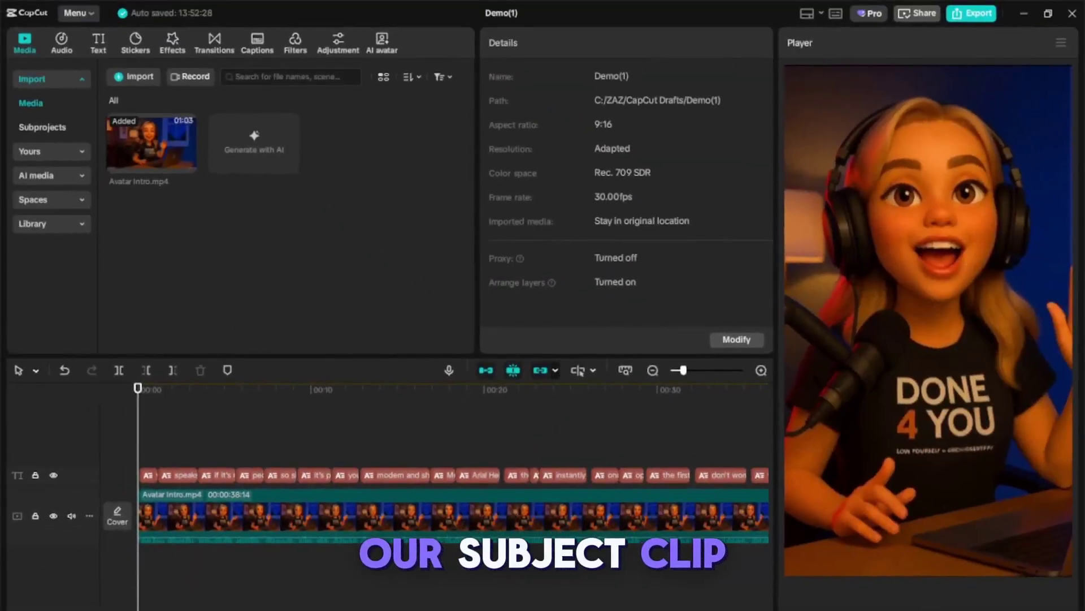
# Play back the captioned video, then bring up the Text tools.
pyautogui.press('space')
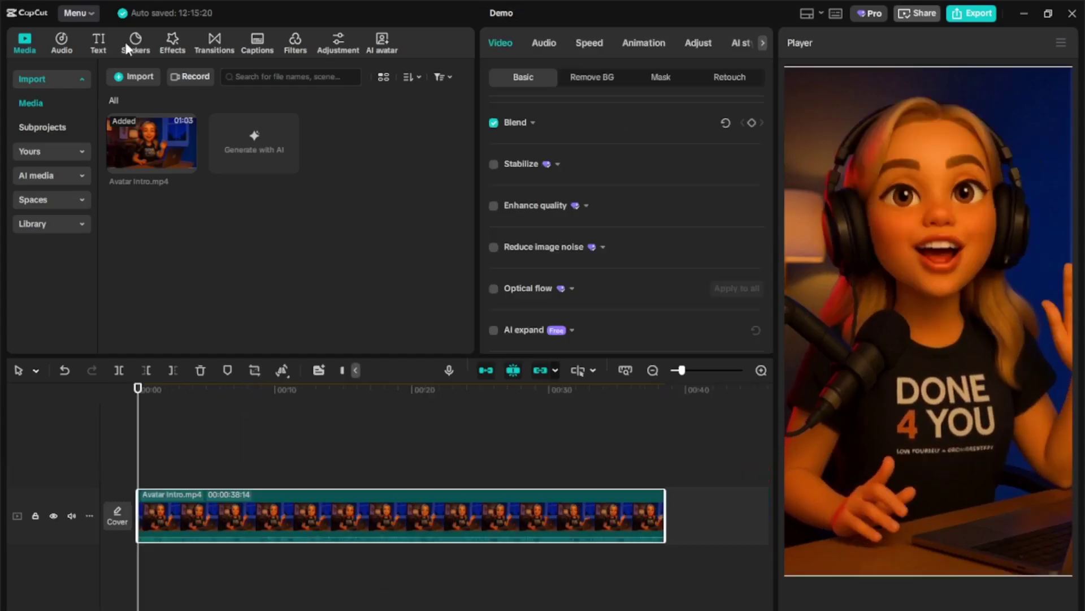
pyautogui.click(98, 40)
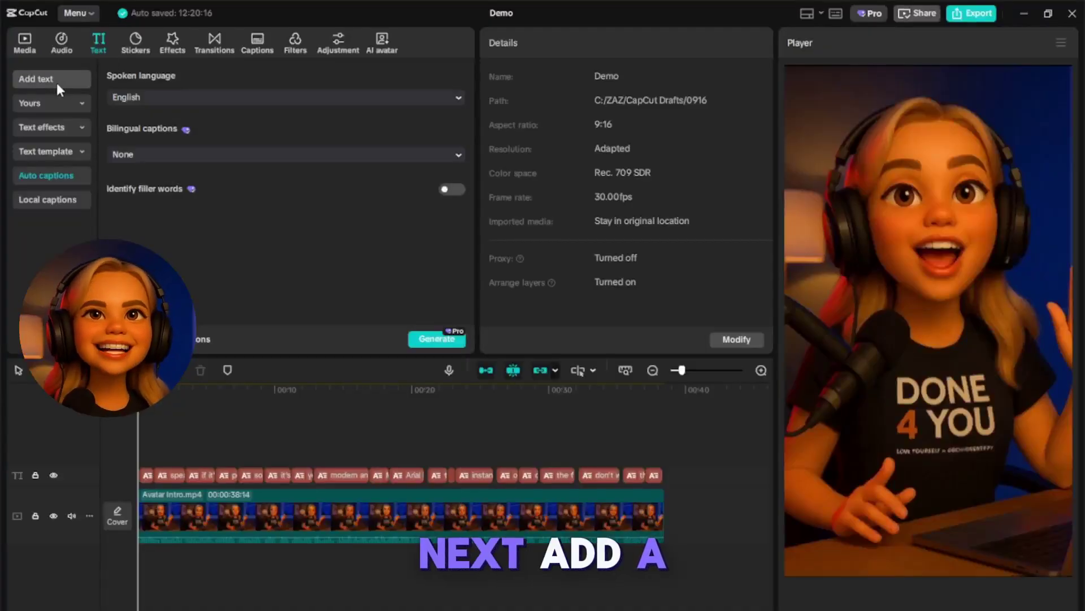
# Add a default text layer reading 'your' and make it uppercase YOUR.
pyautogui.click(56, 82)
pyautogui.click(161, 123)
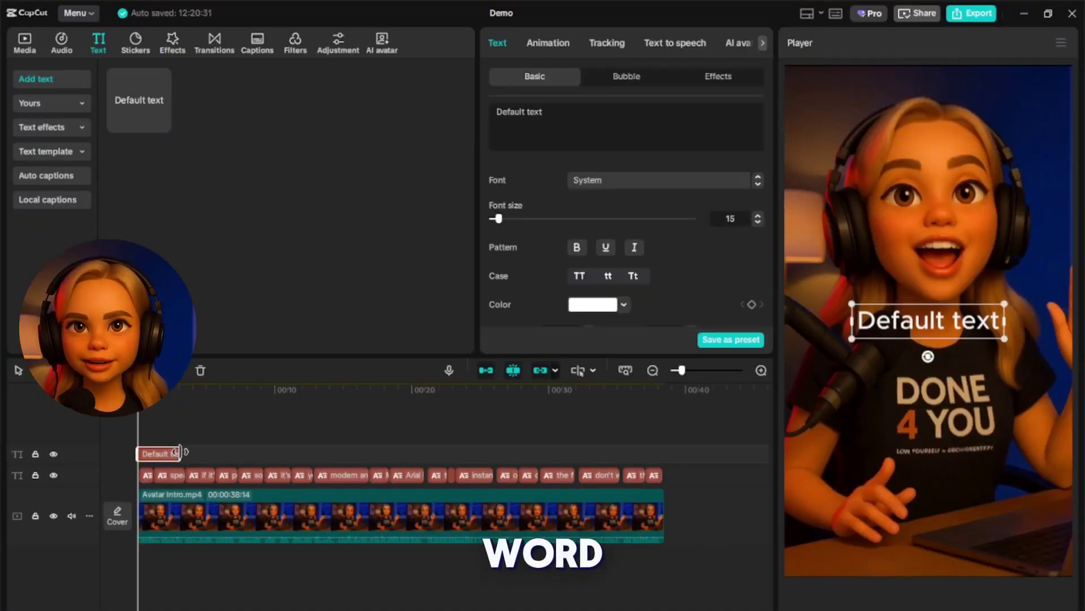
pyautogui.tripleClick(526, 111)
pyautogui.write('your')
pyautogui.doubleClick(504, 112)
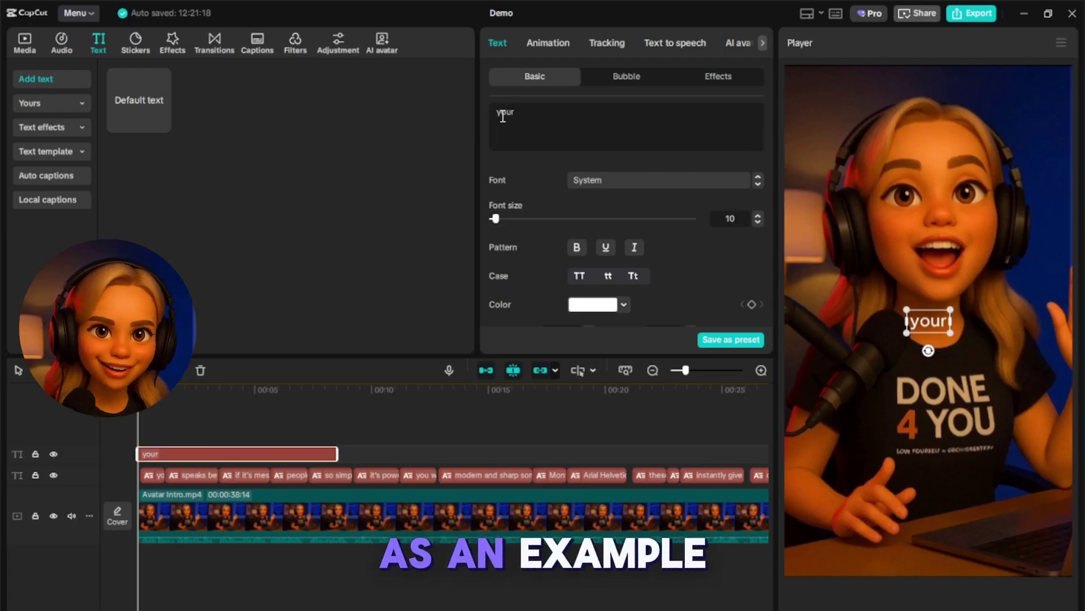
pyautogui.click(578, 276)
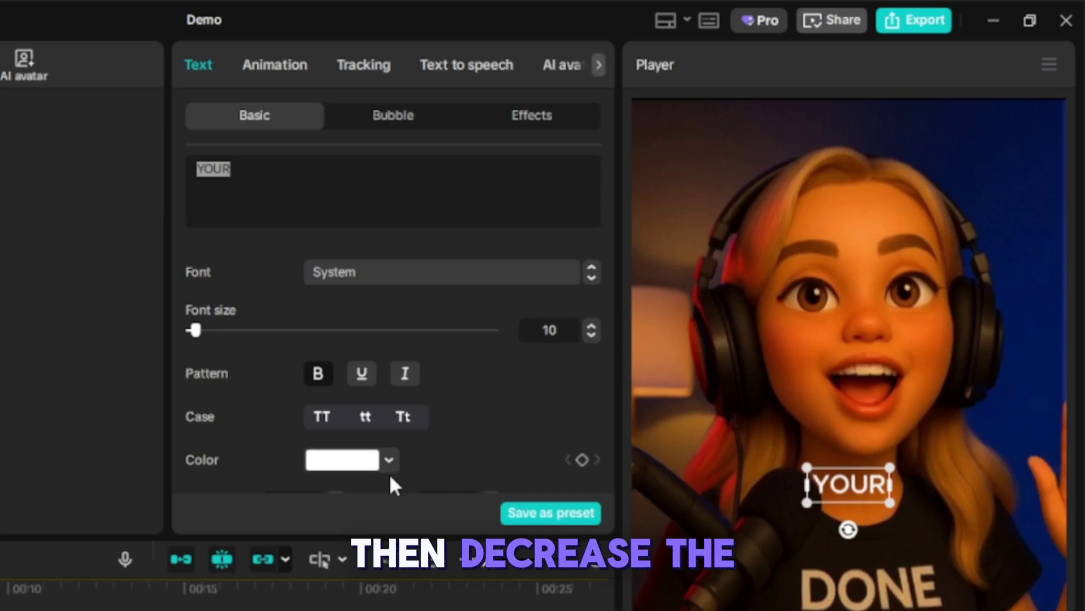
# Enable a text shadow with 25% blur, distance 10, angle -70° and 25% opacity.
pyautogui.scroll(-3, 339, 418)
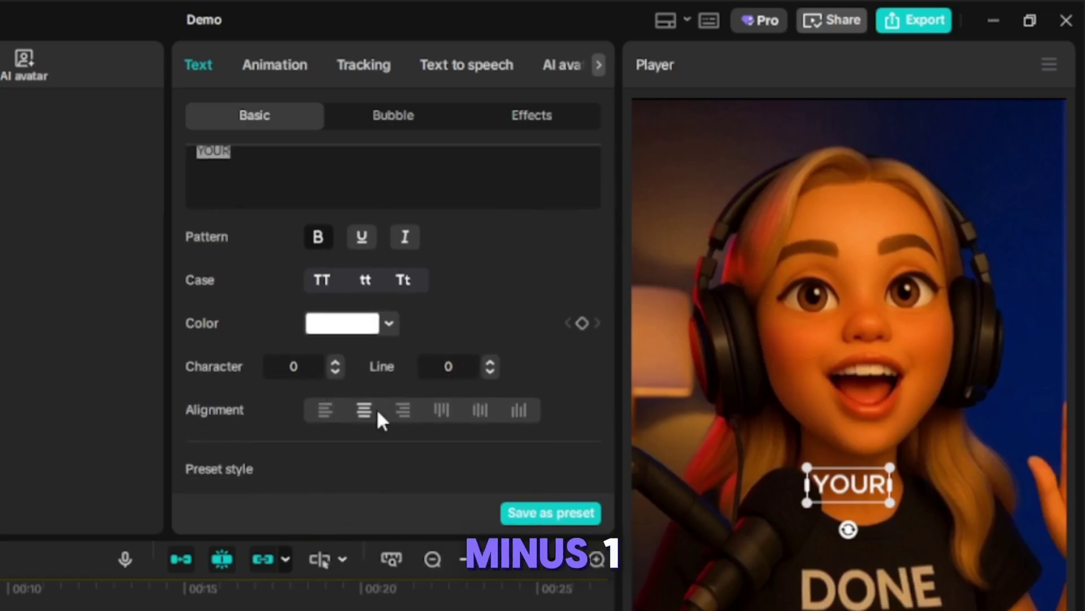
pyautogui.scroll(-1, 345, 401)
pyautogui.scroll(1, 310, 381)
pyautogui.scroll(-10, 339, 376)
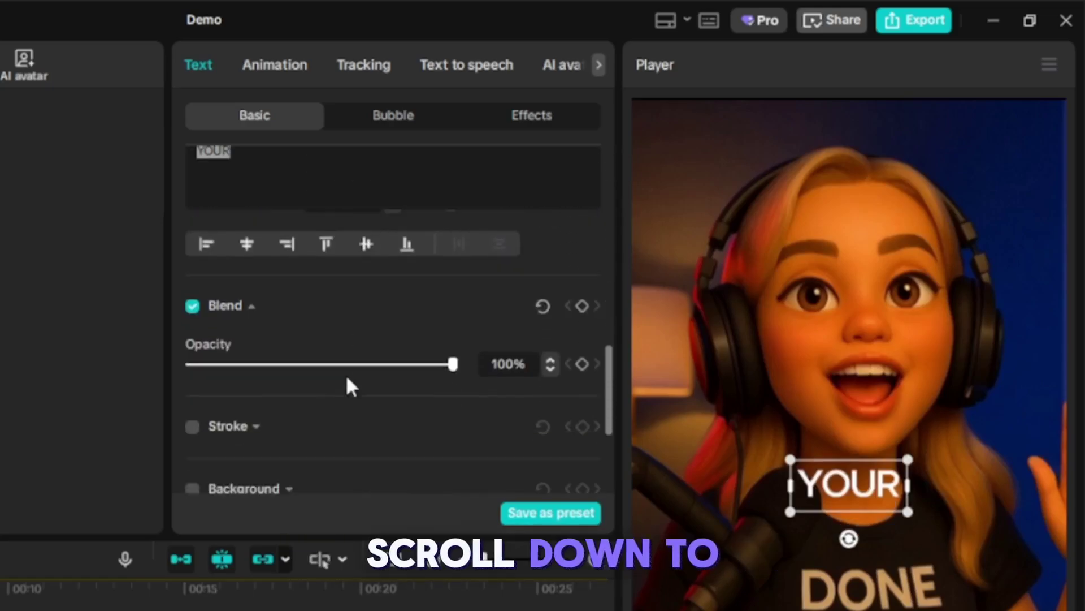
pyautogui.click(191, 441)
pyautogui.scroll(-2, 311, 333)
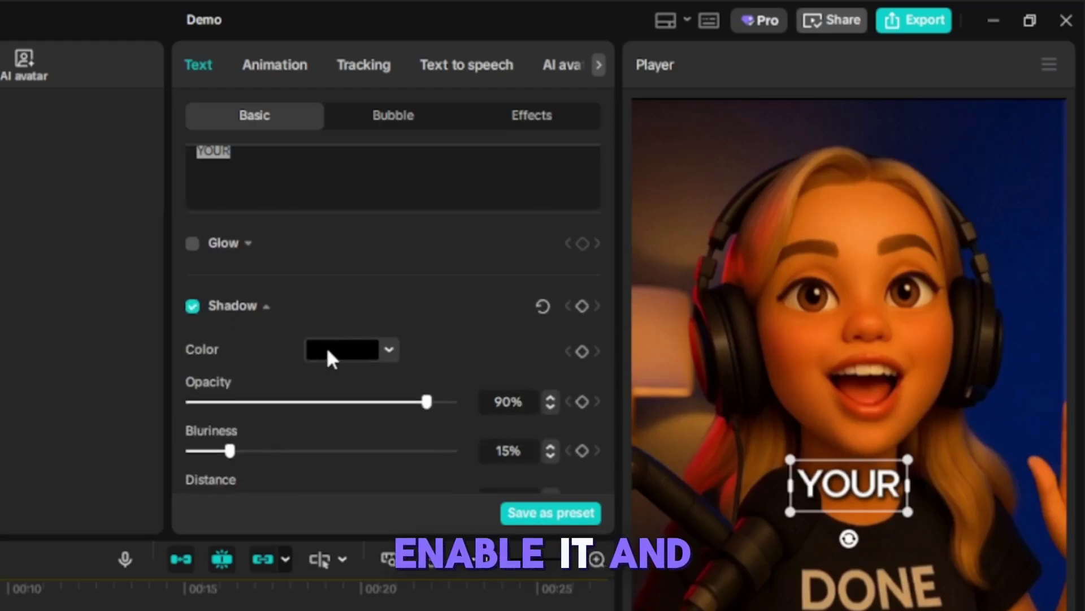
pyautogui.moveTo(230, 451); pyautogui.dragTo(257, 451)
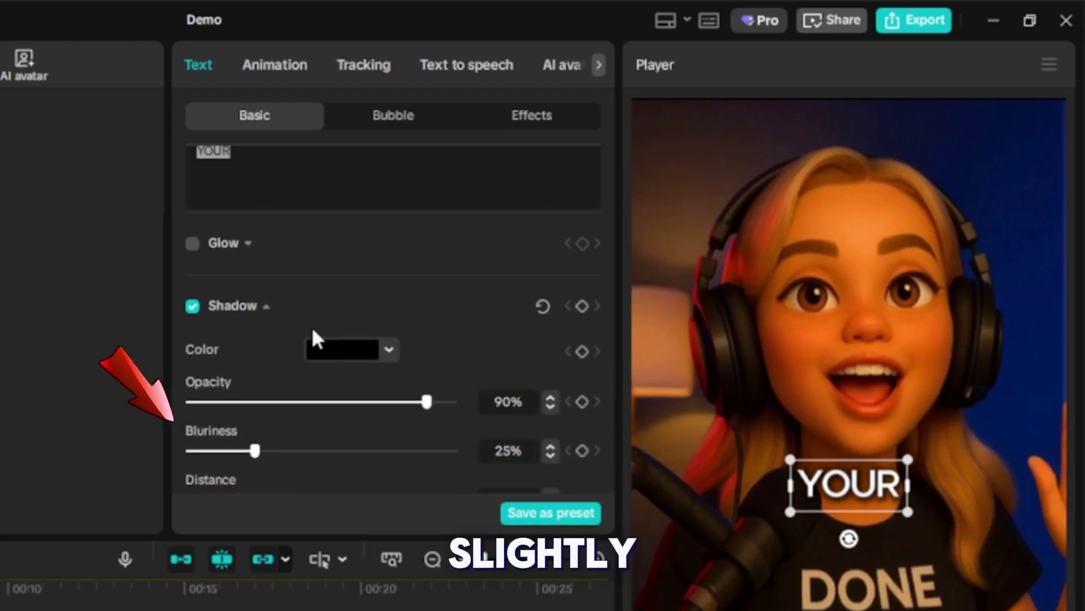
pyautogui.scroll(-2, 242, 380)
pyautogui.moveTo(226, 371); pyautogui.dragTo(224, 368)
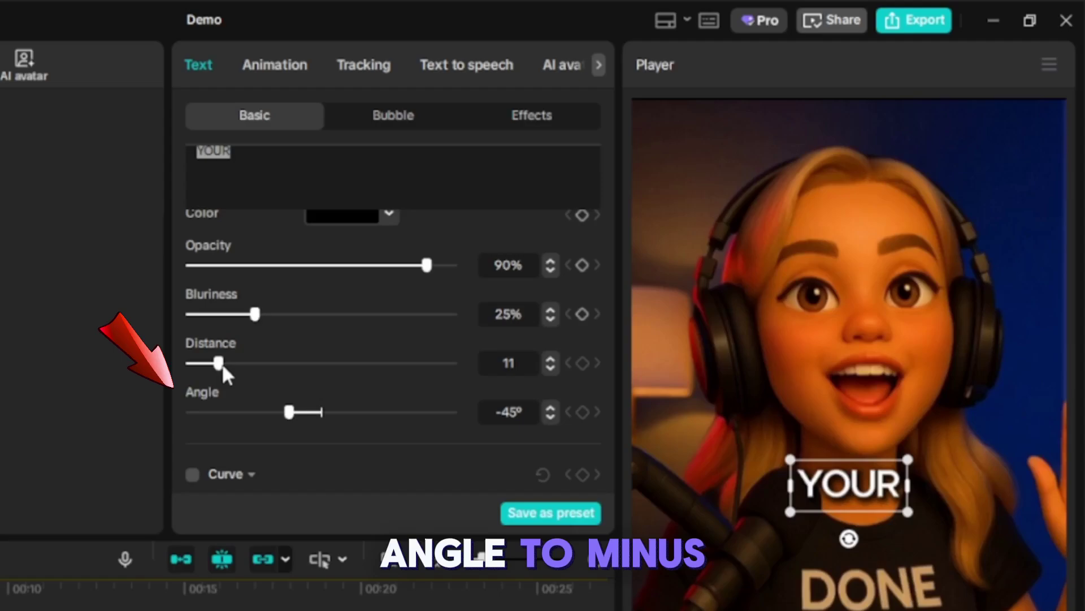
pyautogui.click(550, 407)
pyautogui.click(550, 407)
pyautogui.click(550, 407)
pyautogui.moveTo(427, 265); pyautogui.dragTo(276, 270)
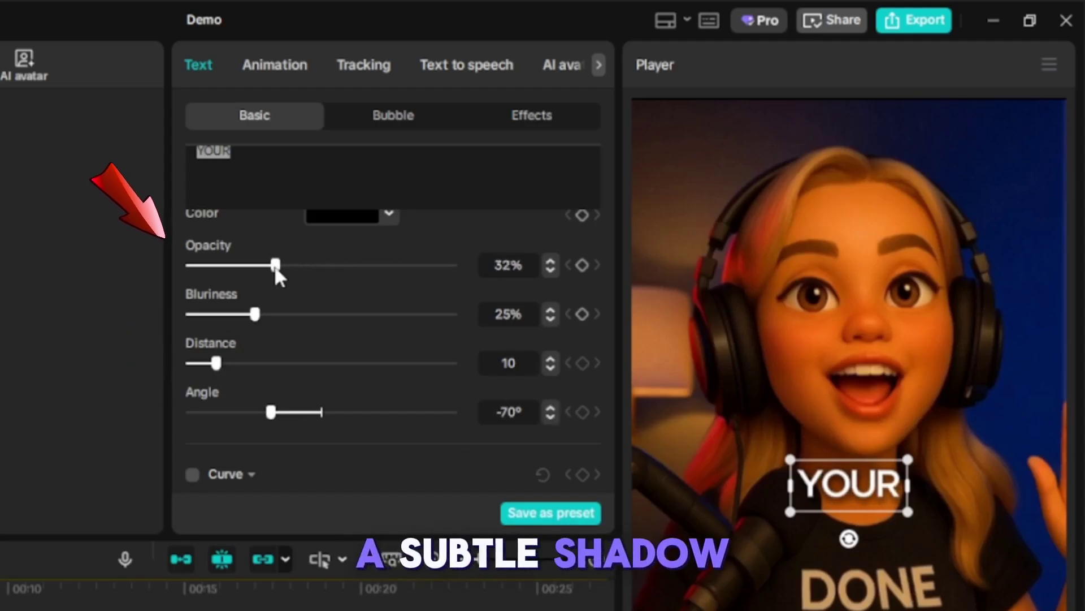
pyautogui.click(549, 270)
pyautogui.click(549, 271)
pyautogui.click(549, 271)
pyautogui.click(550, 271)
pyautogui.click(550, 271)
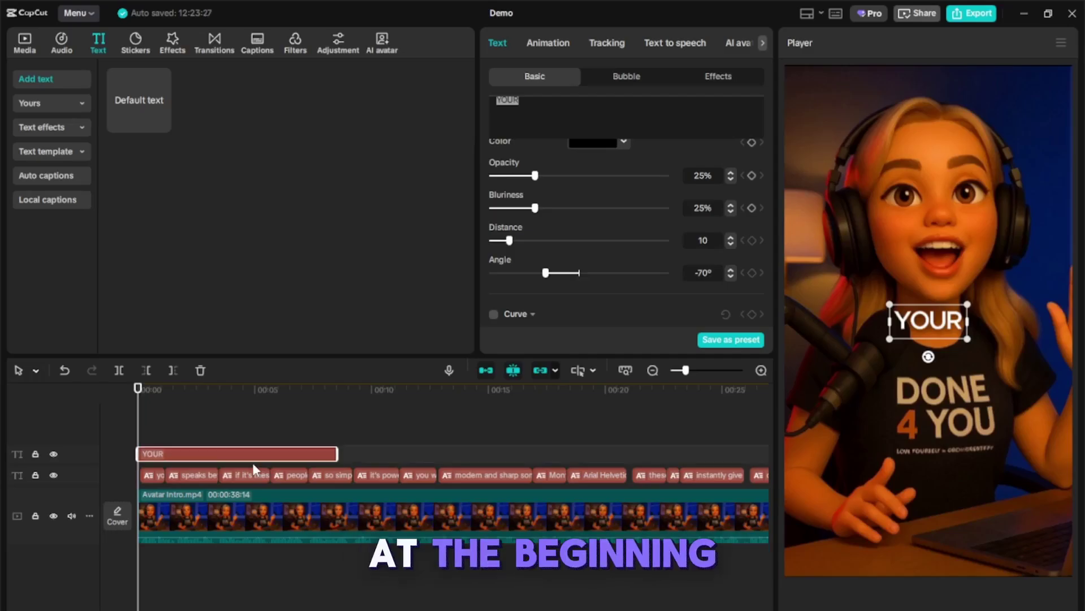
# Trim the YOUR text clip to end where 'your' is spoken, about its first second.
pyautogui.moveTo(686, 371); pyautogui.dragTo(690, 371)
pyautogui.press('space')
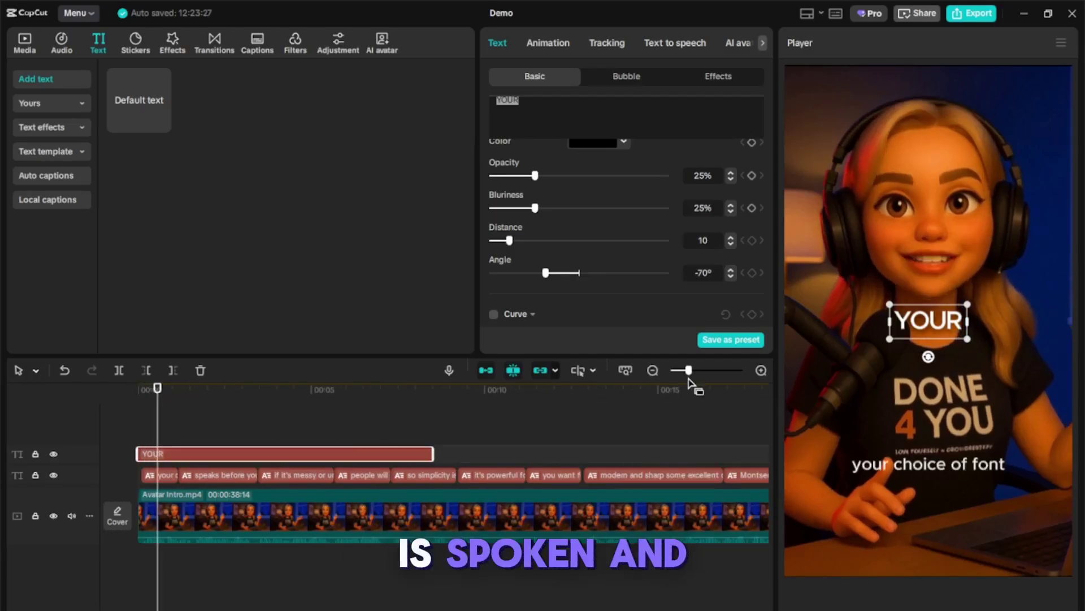
pyautogui.click(158, 399)
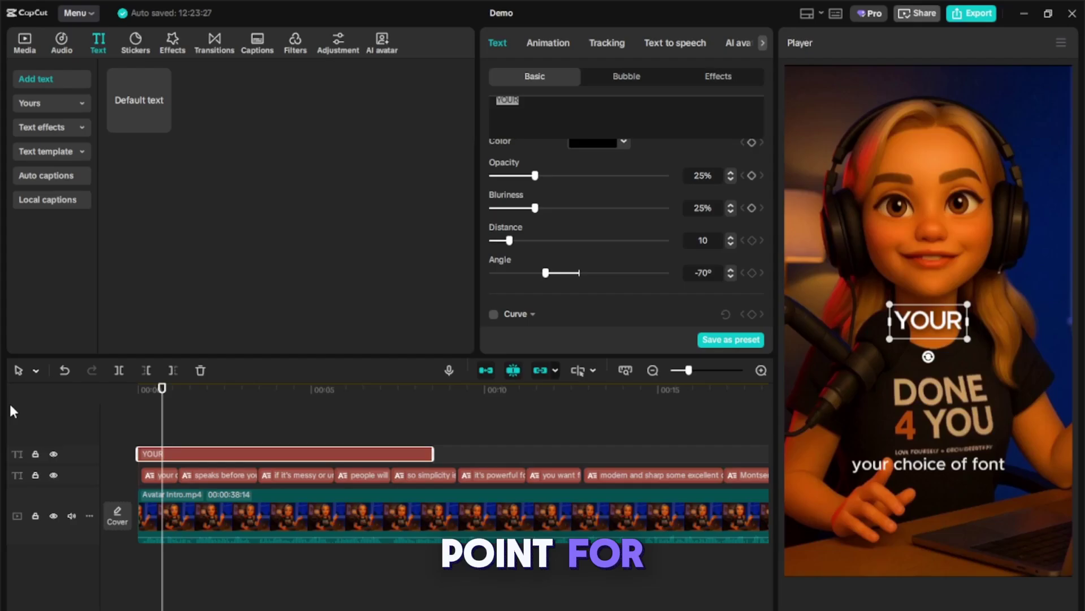
pyautogui.click(142, 396)
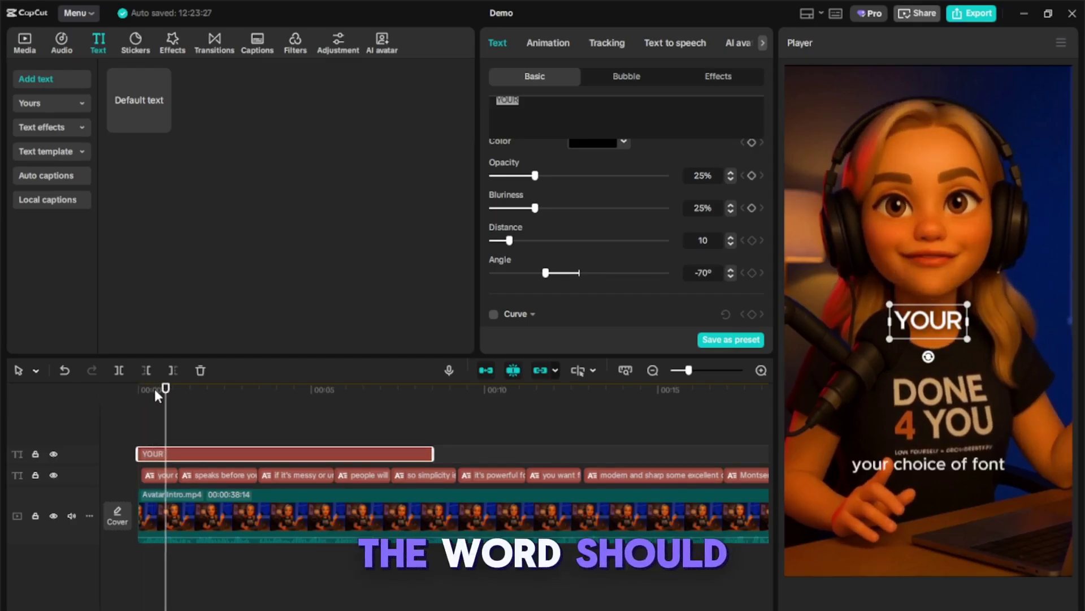
pyautogui.press('w')
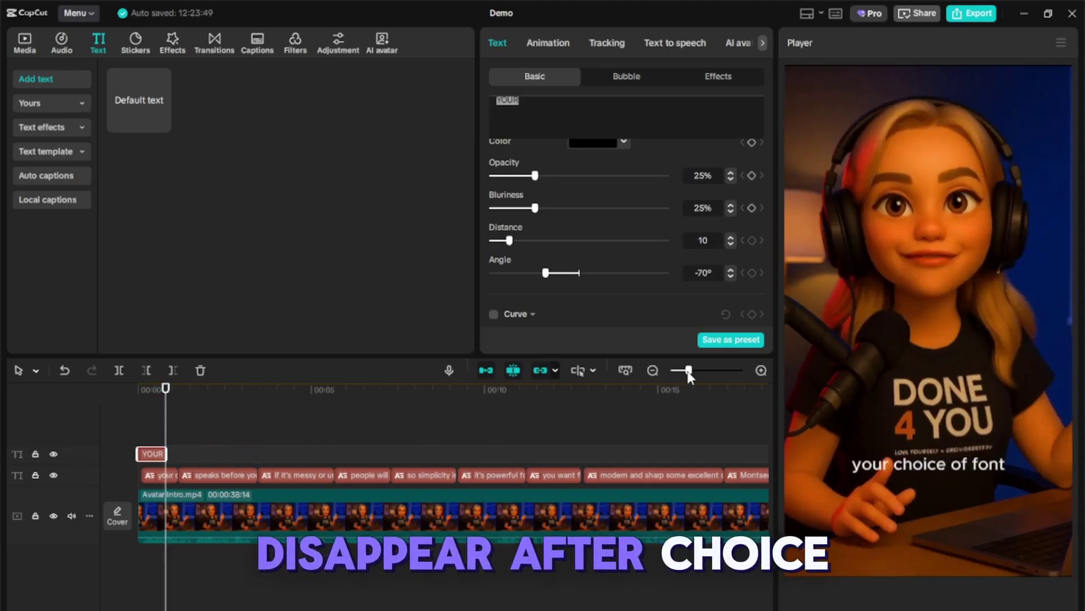
pyautogui.moveTo(688, 371); pyautogui.dragTo(702, 371)
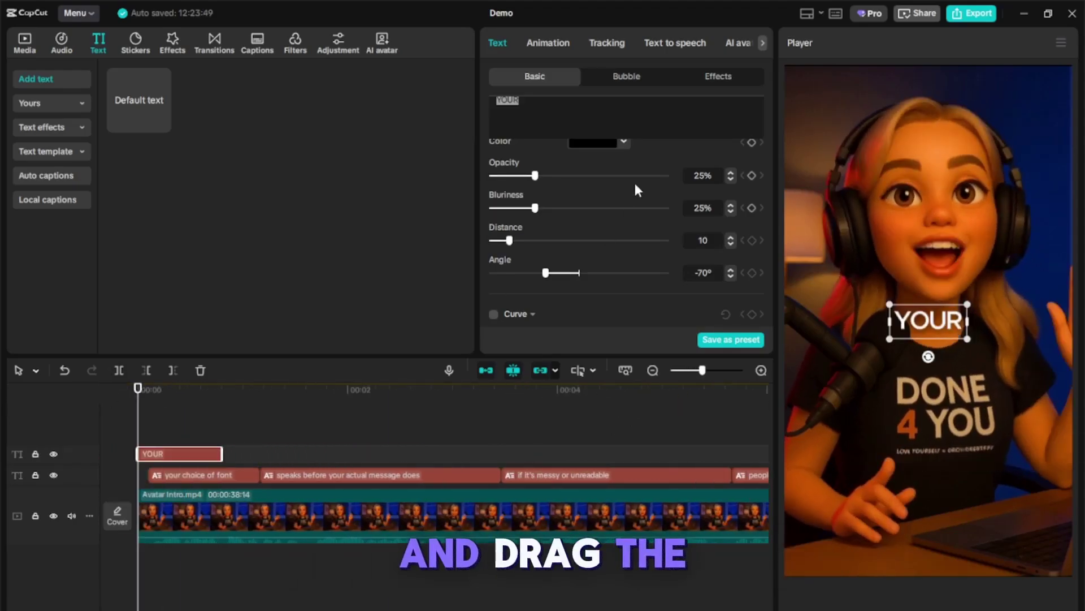
# Add opacity and position keyframes to the YOUR text a few frames into the clip.
pyautogui.scroll(-3, 633, 181)
pyautogui.scroll(10, 630, 189)
pyautogui.scroll(-5, 630, 195)
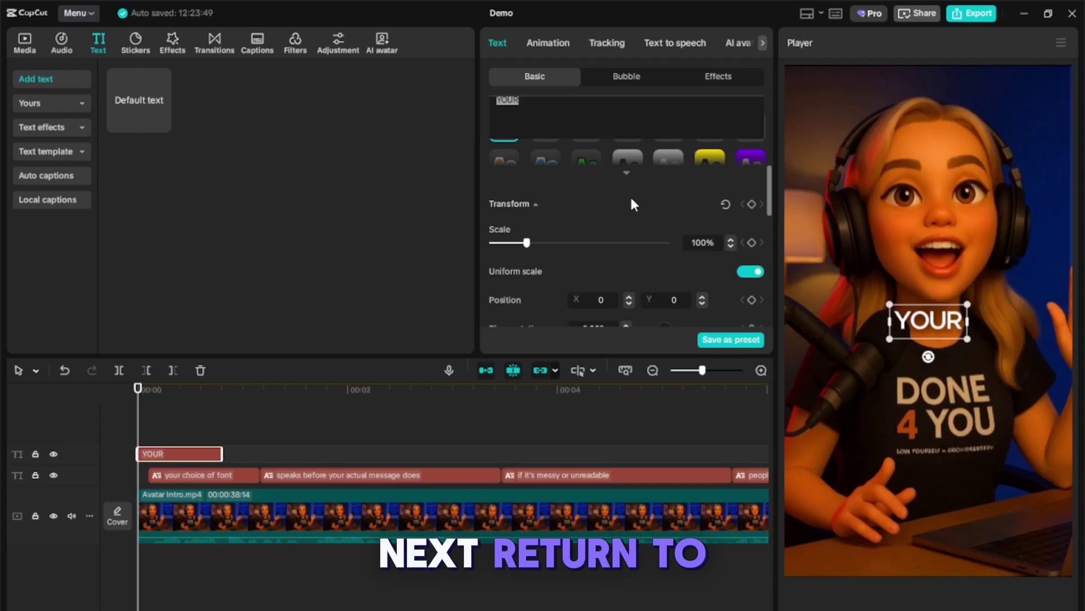
pyautogui.scroll(-5, 547, 307)
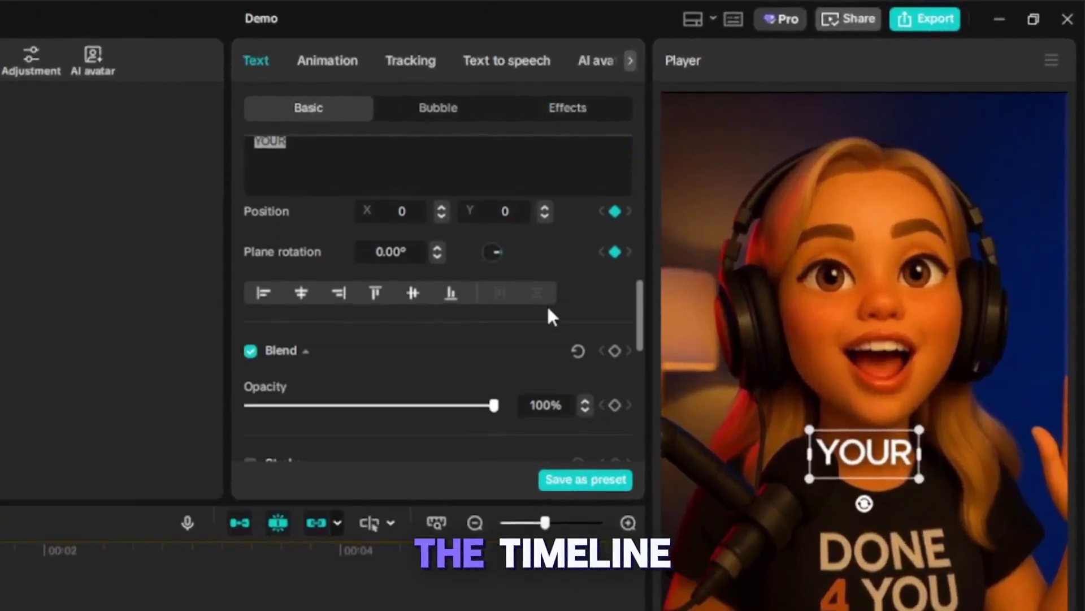
pyautogui.scroll(2, 552, 315)
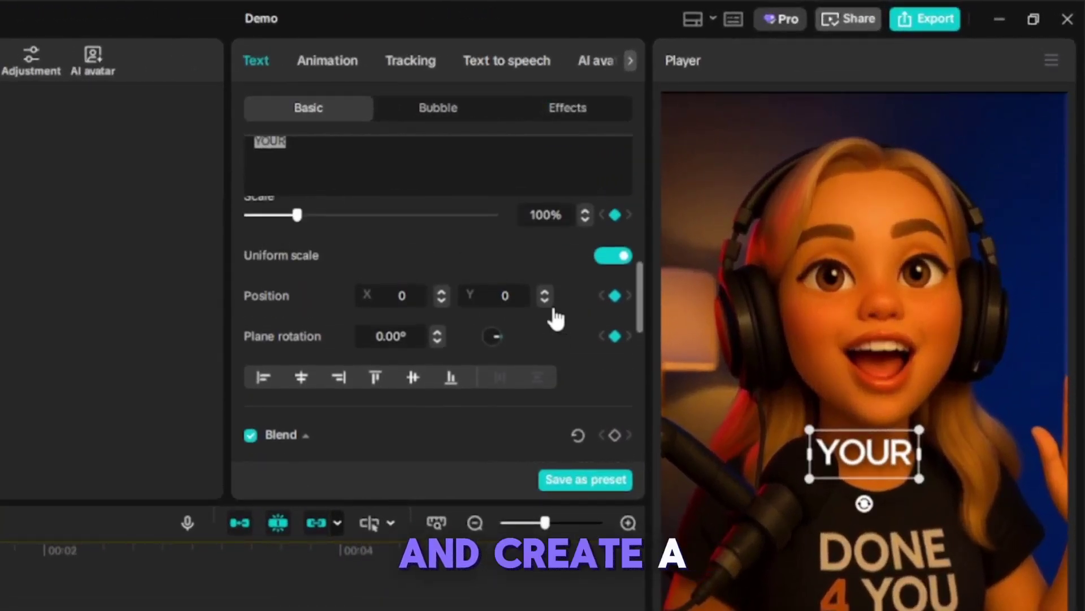
pyautogui.scroll(-2, 560, 316)
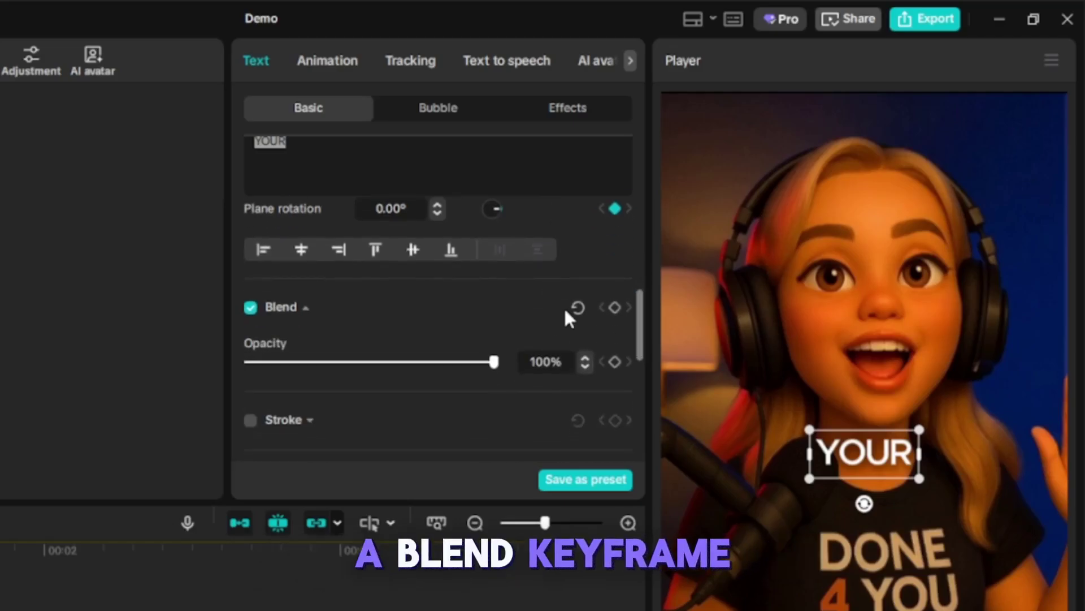
pyautogui.click(616, 308)
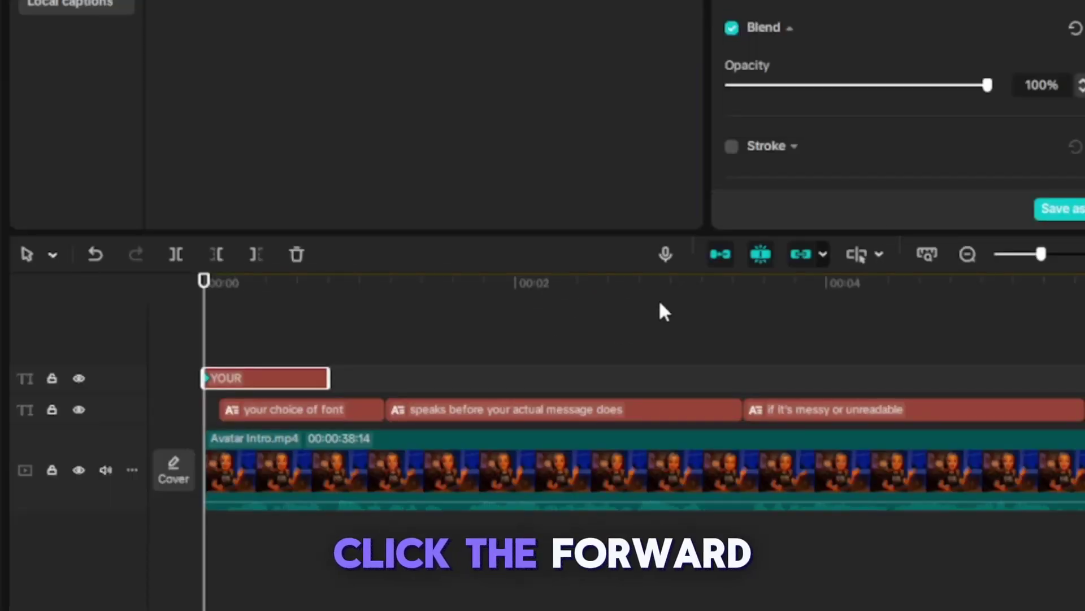
pyautogui.press('Right')
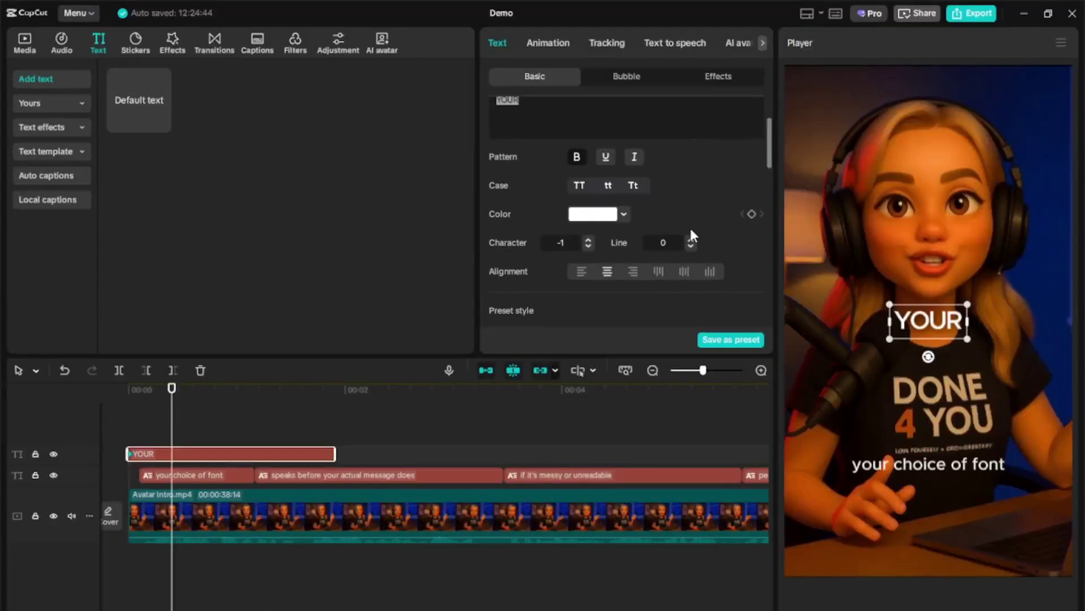
pyautogui.scroll(-8, 1025, 41)
pyautogui.click(752, 170)
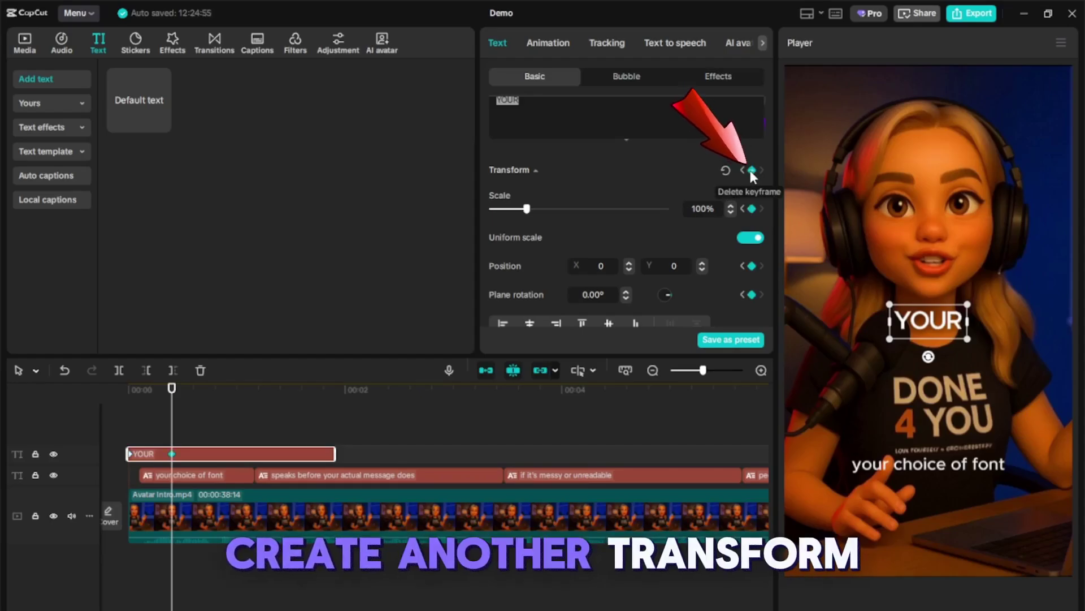
# At the clip's first keyframe, set the text's Position Y to -100.
pyautogui.scroll(-3, 711, 158)
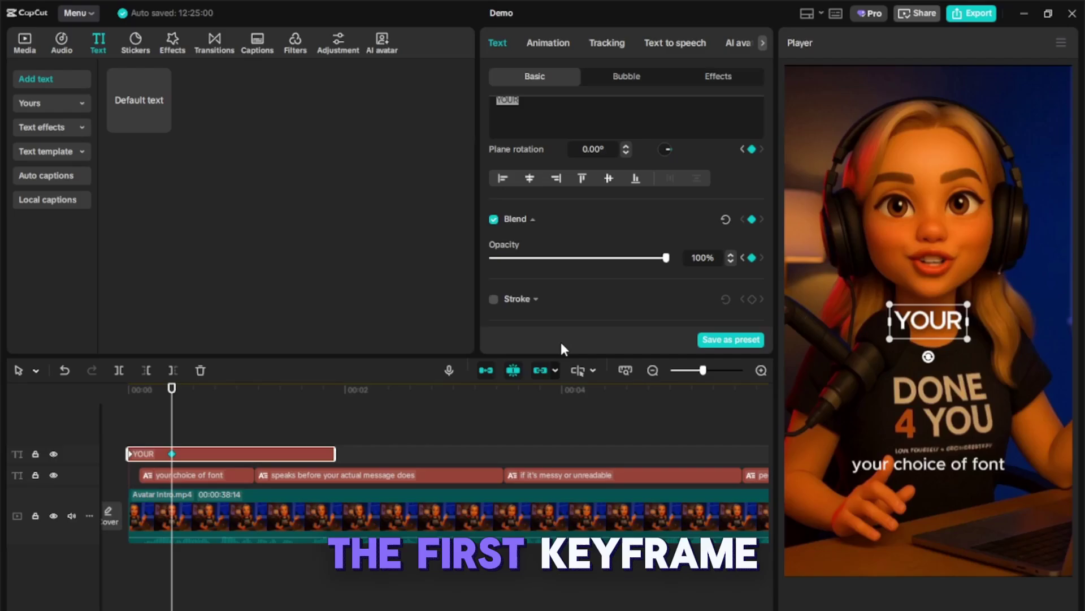
pyautogui.click(742, 257)
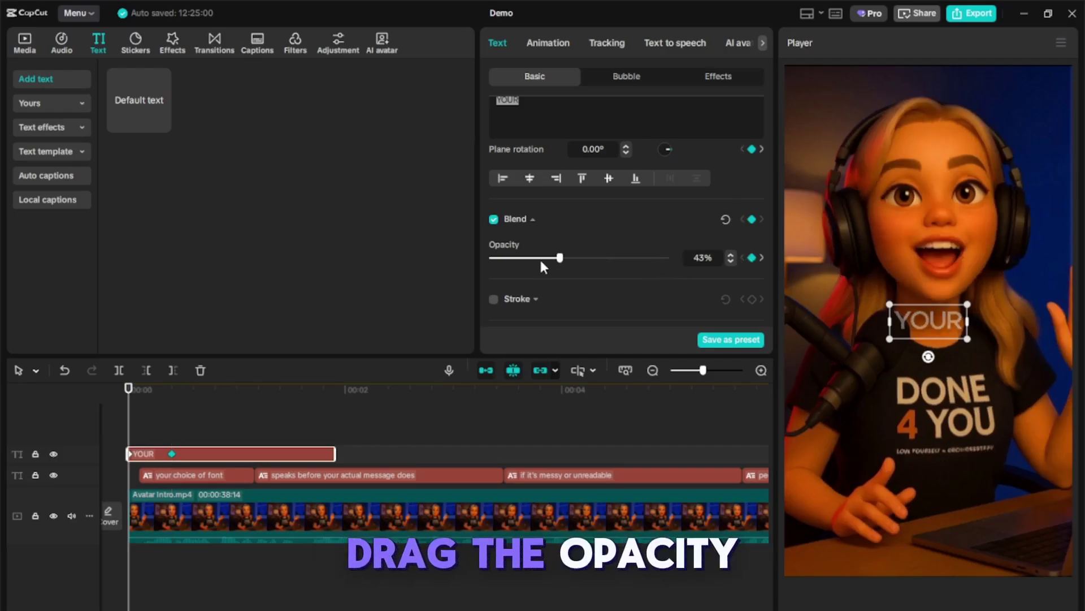
pyautogui.moveTo(540, 258); pyautogui.dragTo(490, 258)
pyautogui.scroll(2, 633, 234)
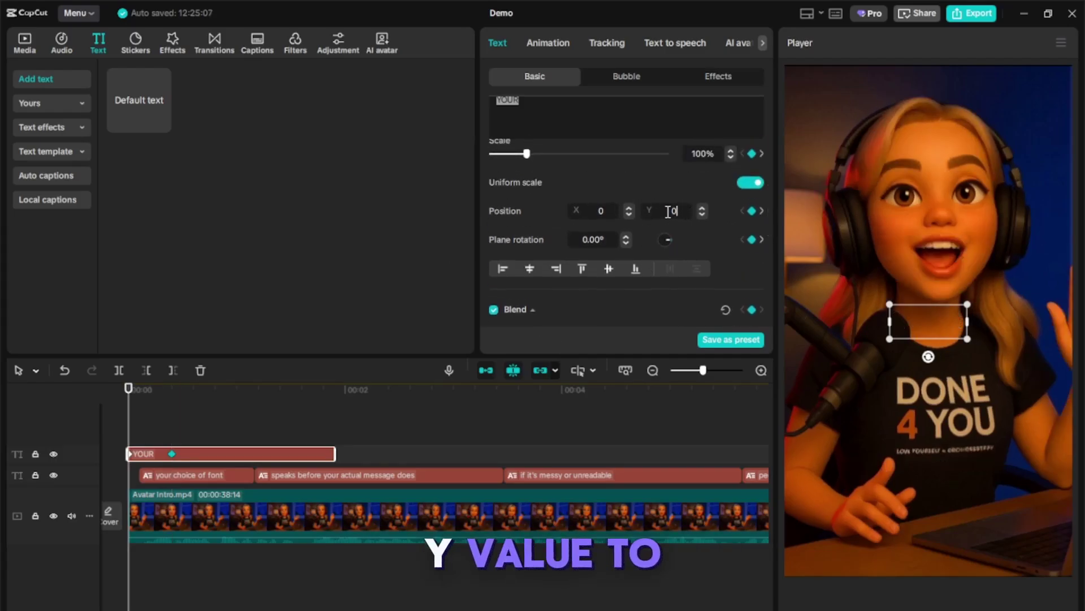
pyautogui.write('-100')
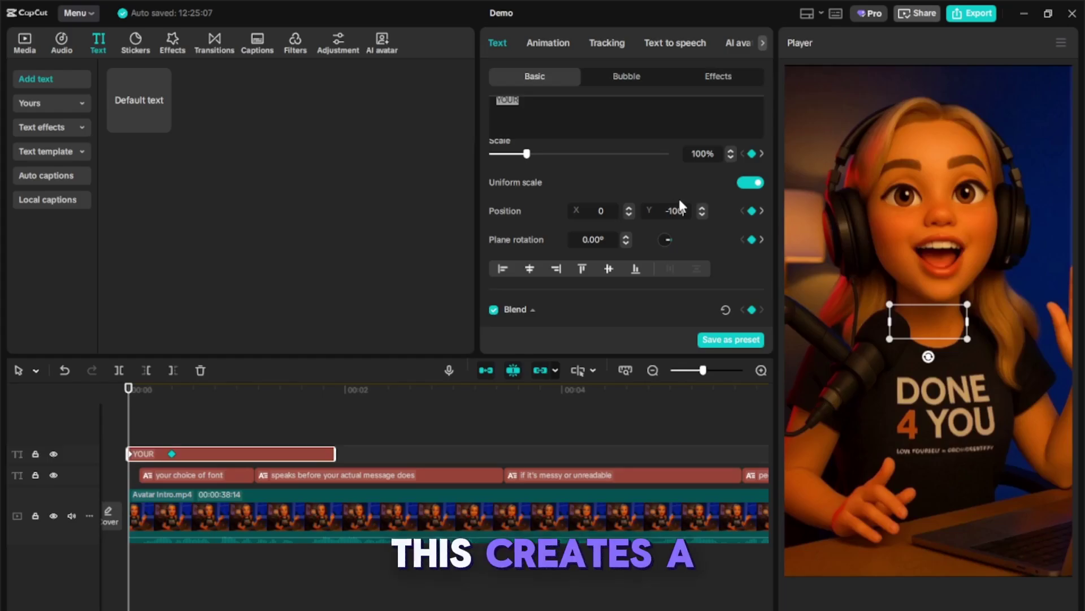
pyautogui.press('Return')
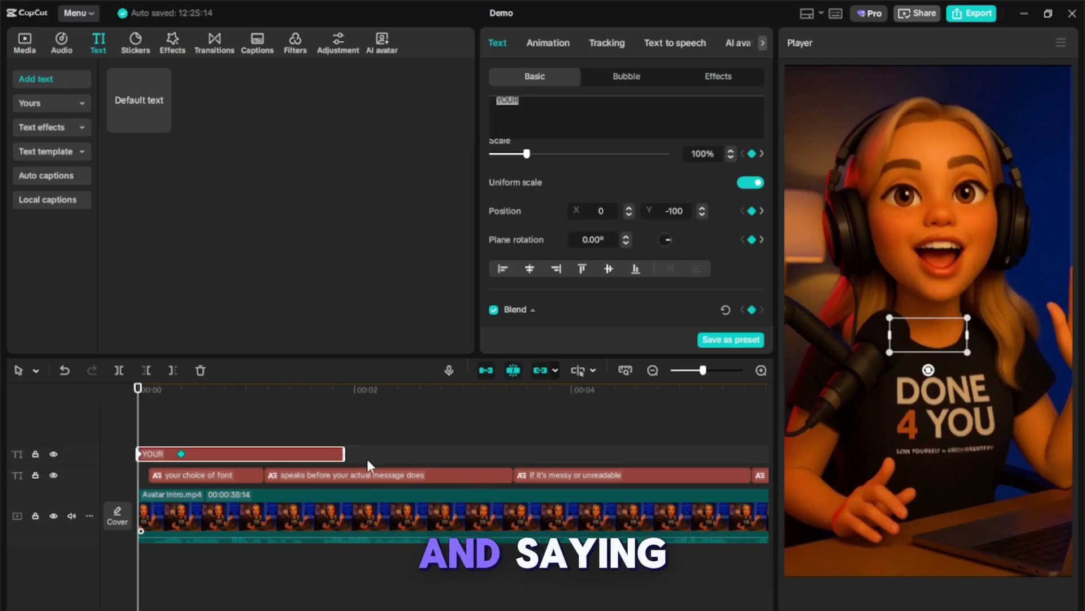
# Apply a steepened Quad Ease curve to the YOUR text's y-position keyframes.
pyautogui.rightClick(256, 453)
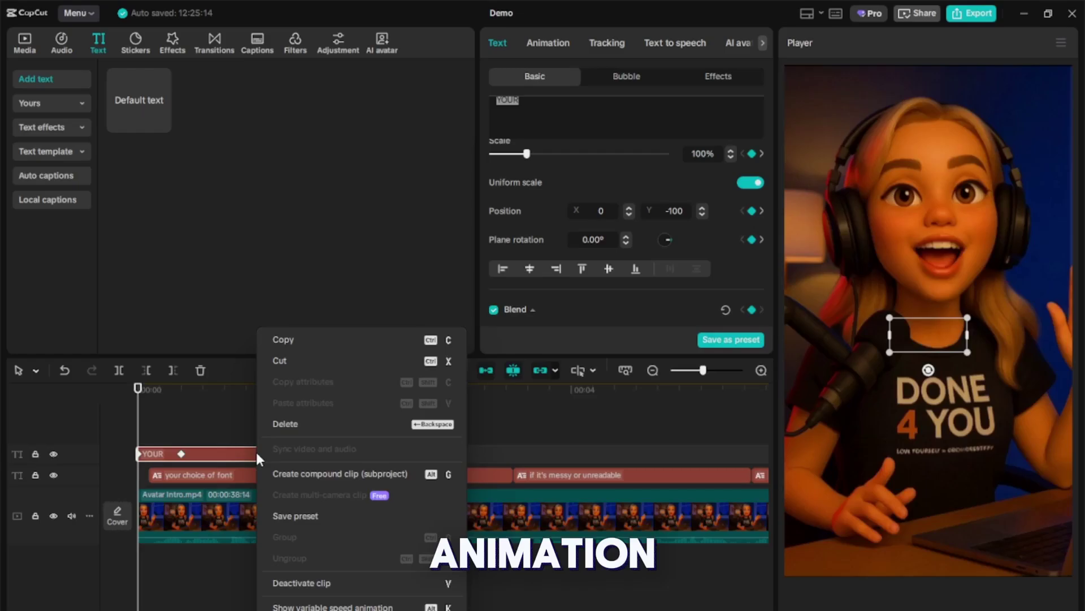
pyautogui.click(300, 607)
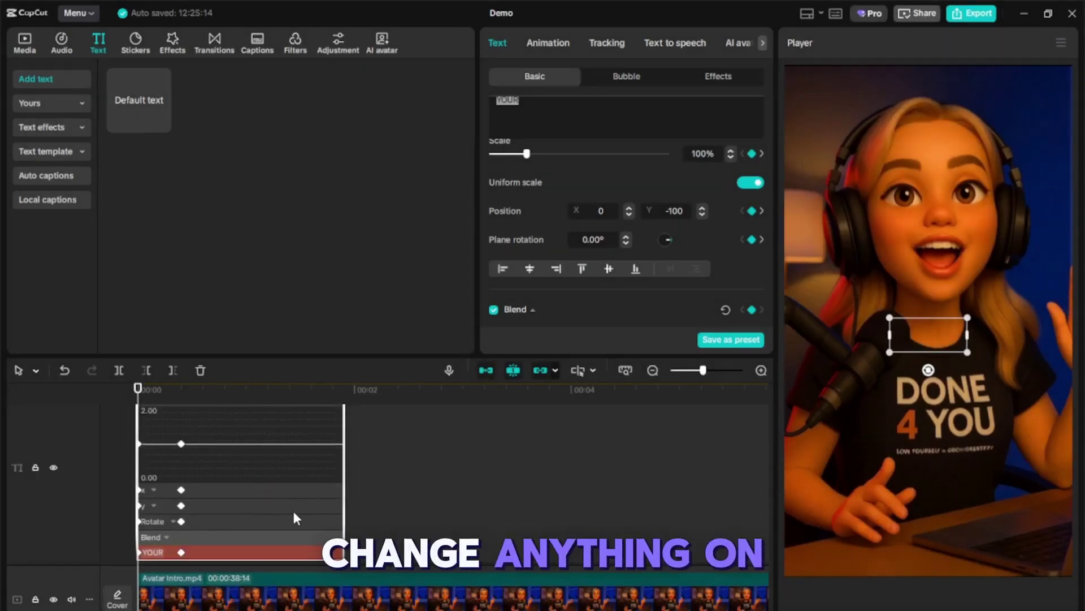
pyautogui.moveTo(707, 368); pyautogui.dragTo(712, 371)
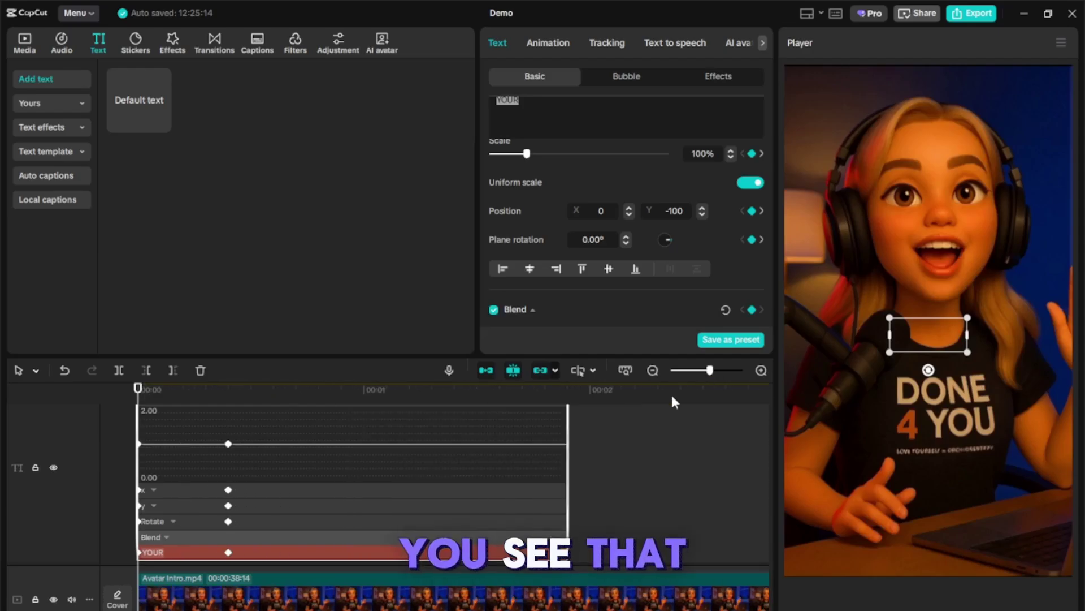
pyautogui.click(206, 503)
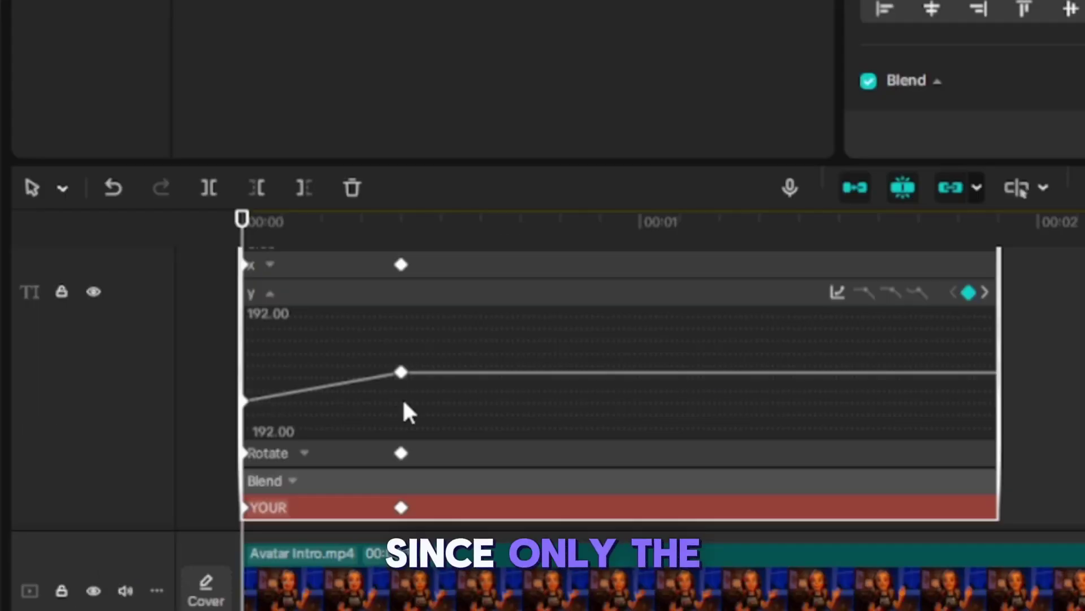
pyautogui.click(404, 372)
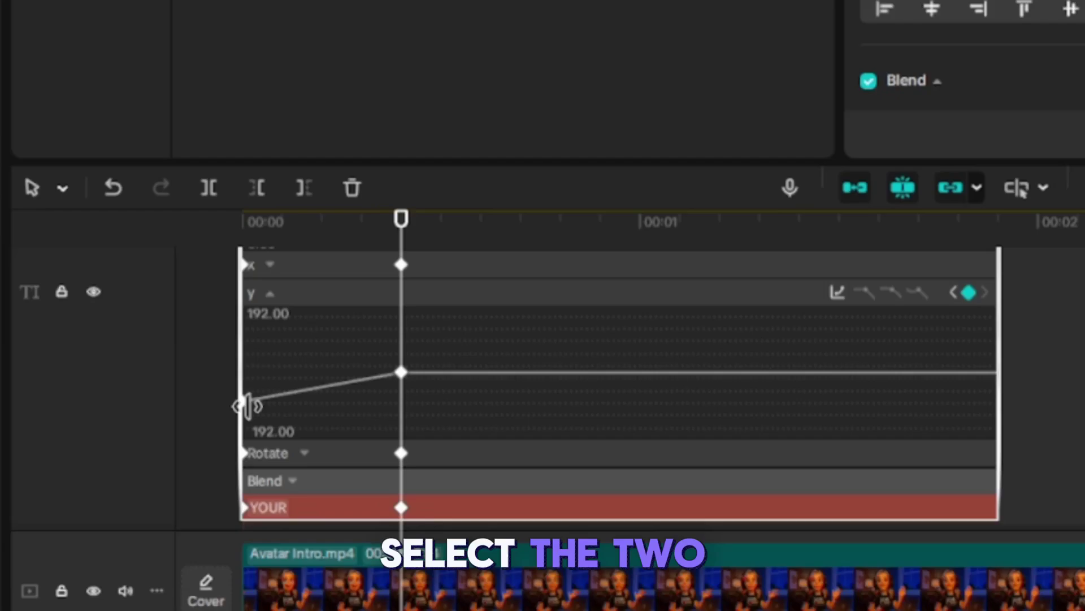
pyautogui.moveTo(456, 417); pyautogui.dragTo(234, 393)
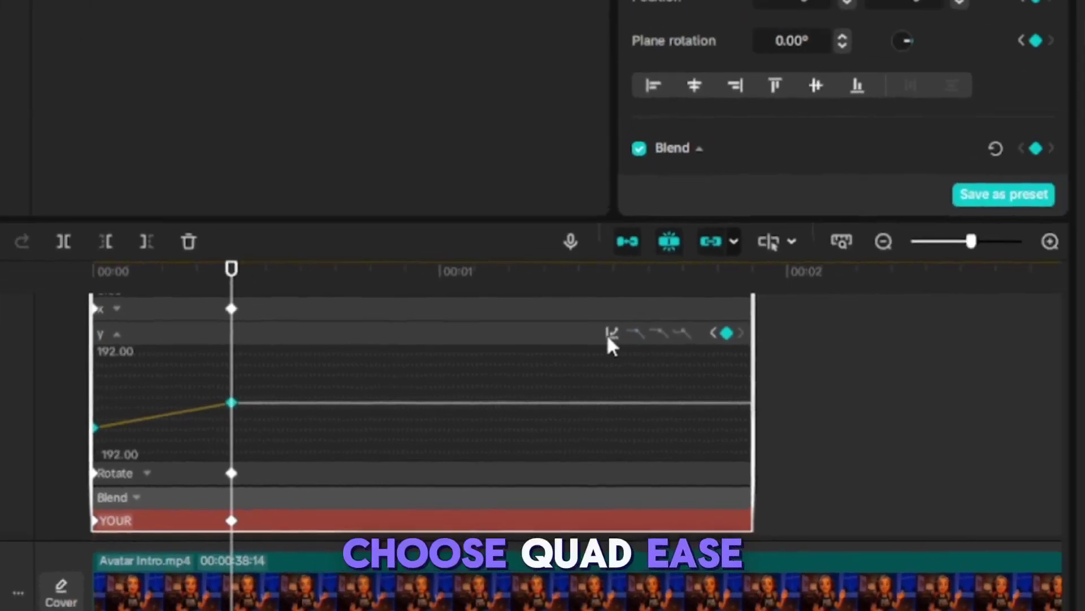
pyautogui.click(837, 293)
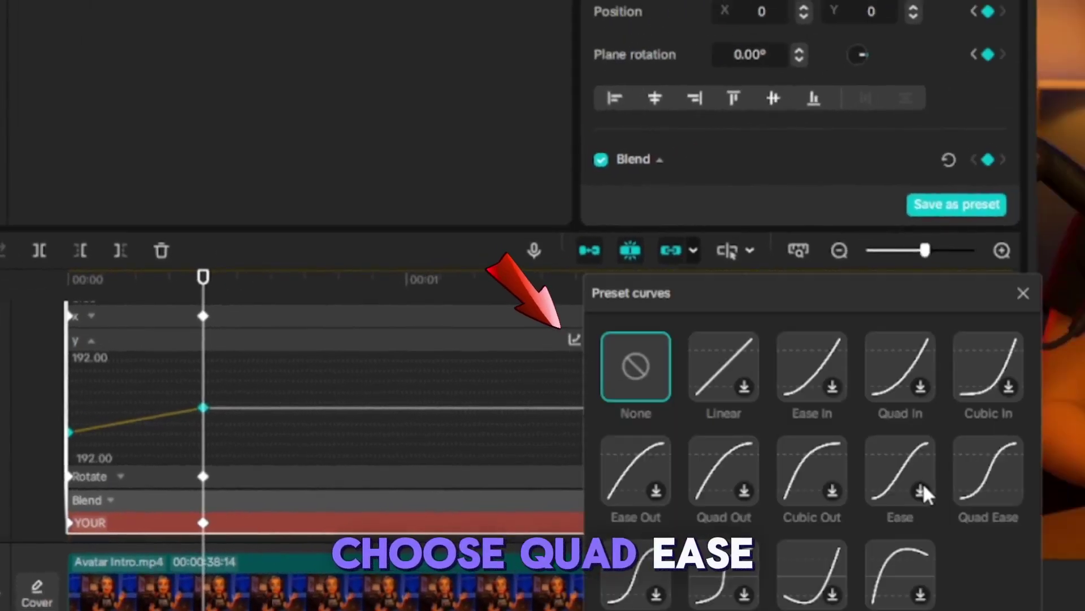
pyautogui.click(974, 473)
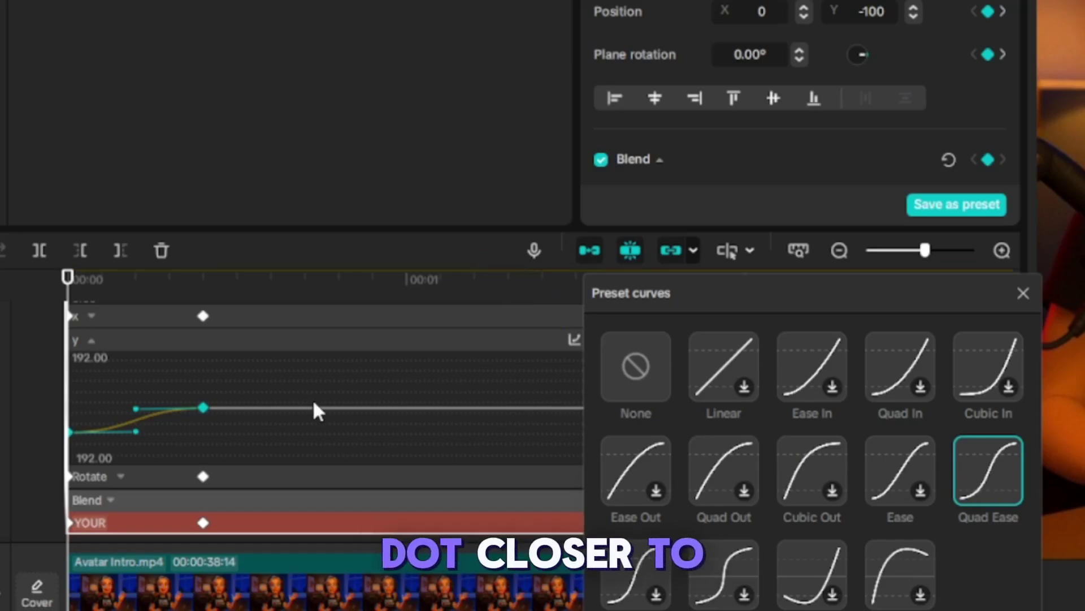
pyautogui.moveTo(137, 406); pyautogui.dragTo(69, 411)
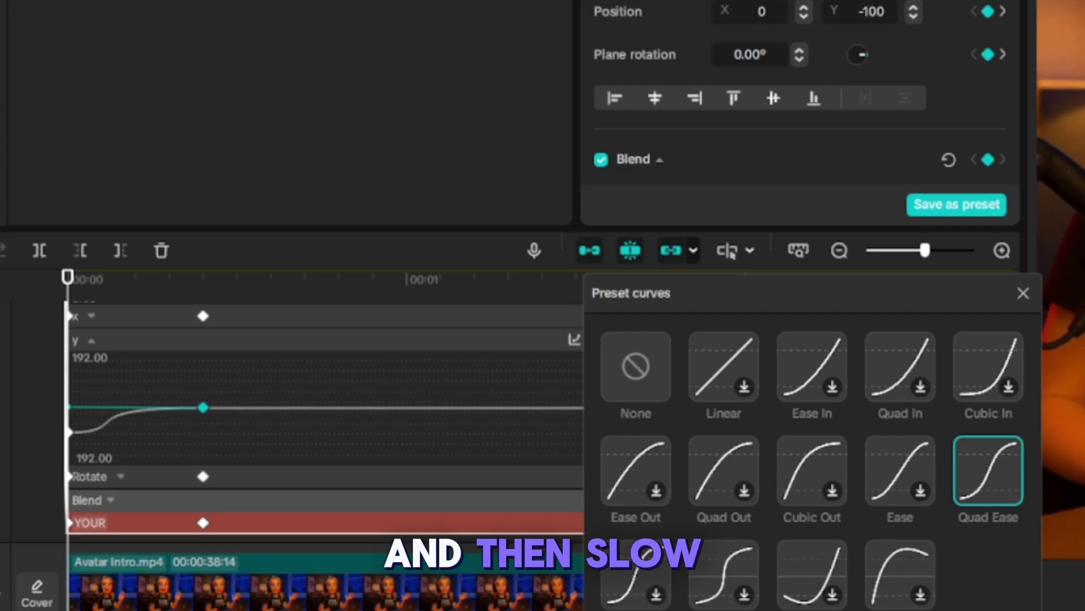
pyautogui.click(1024, 293)
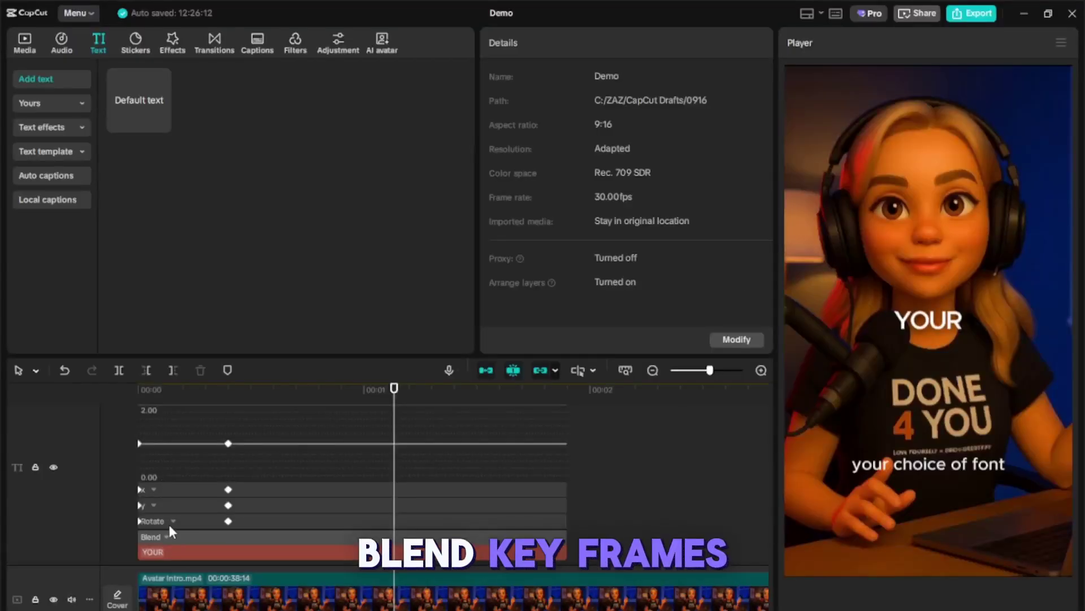
# Apply and steepen a Quad Ease curve on the opacity fade-in keyframes.
pyautogui.click(168, 536)
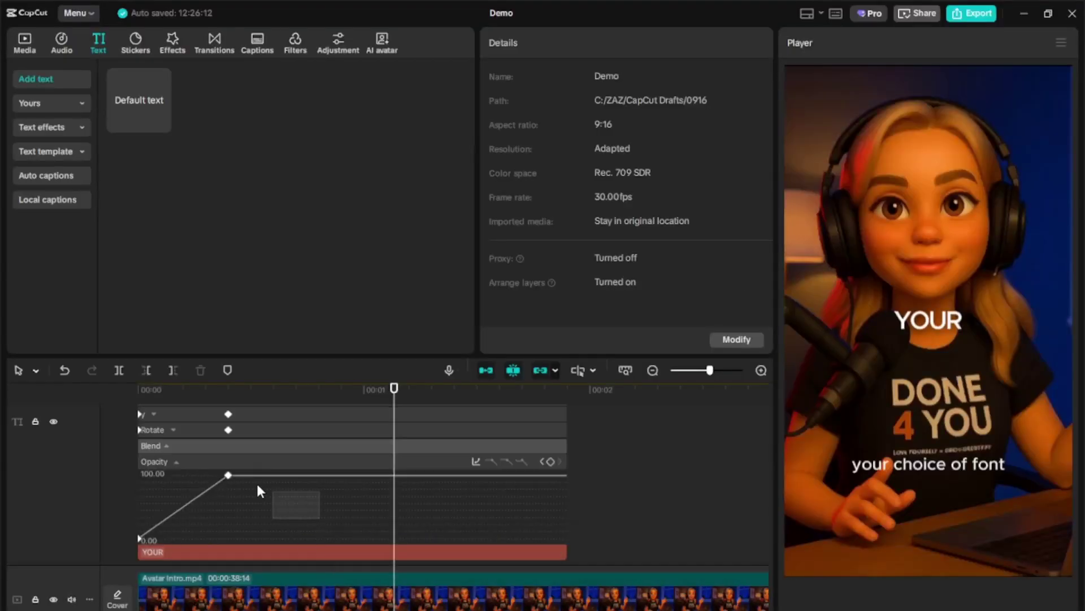
pyautogui.click(228, 475)
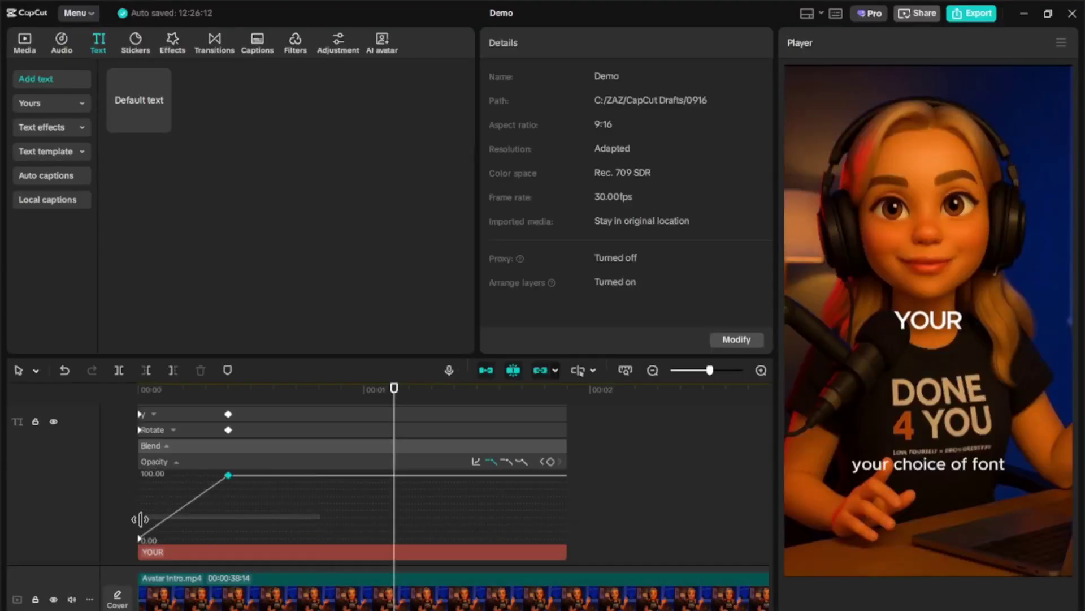
pyautogui.click(476, 461)
pyautogui.click(751, 521)
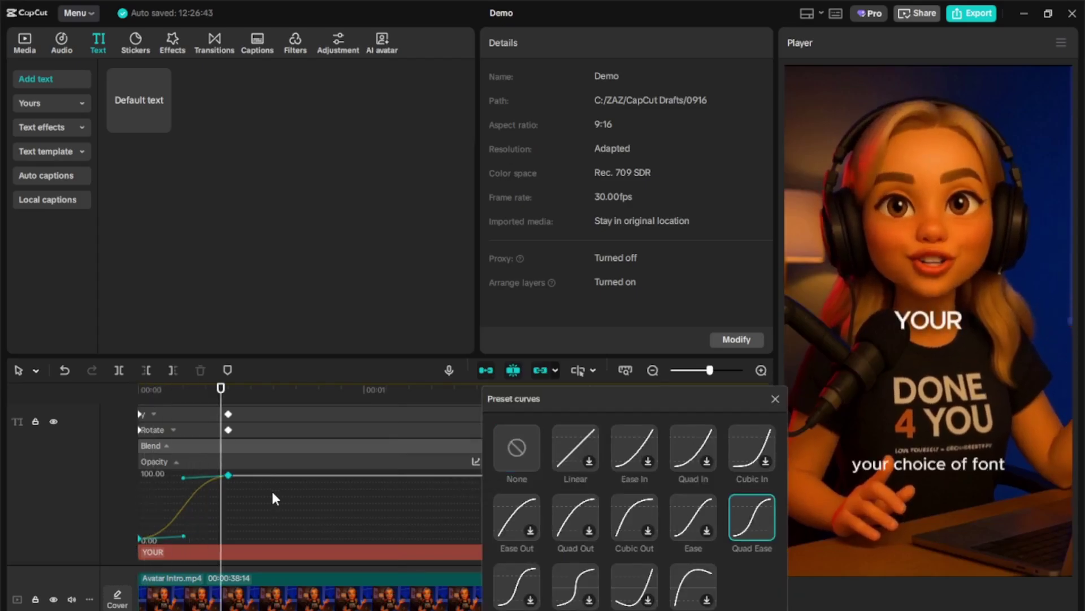
pyautogui.moveTo(185, 476); pyautogui.dragTo(117, 476)
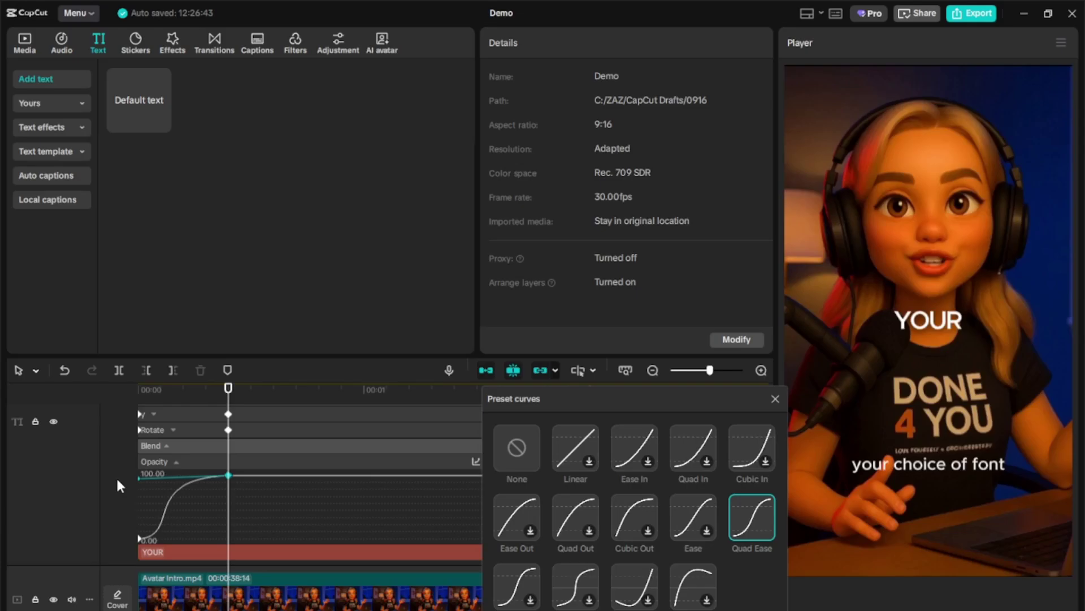
pyautogui.press('Escape')
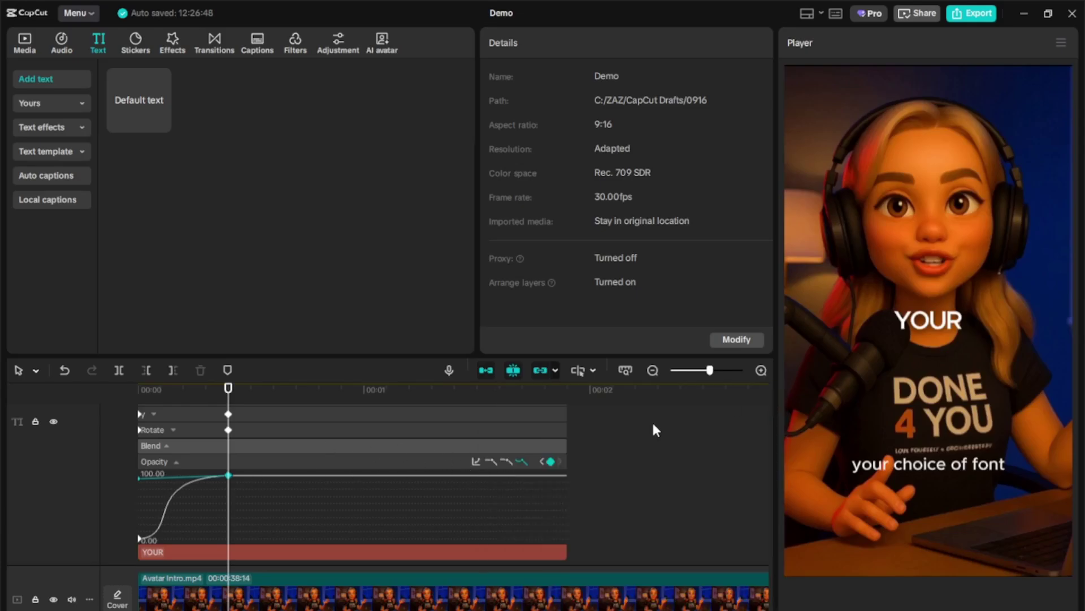
pyautogui.scroll(5, 317, 508)
# Give the YOUR text a 0.5 s Slide Up entrance animation from Favorites.
pyautogui.click(168, 456)
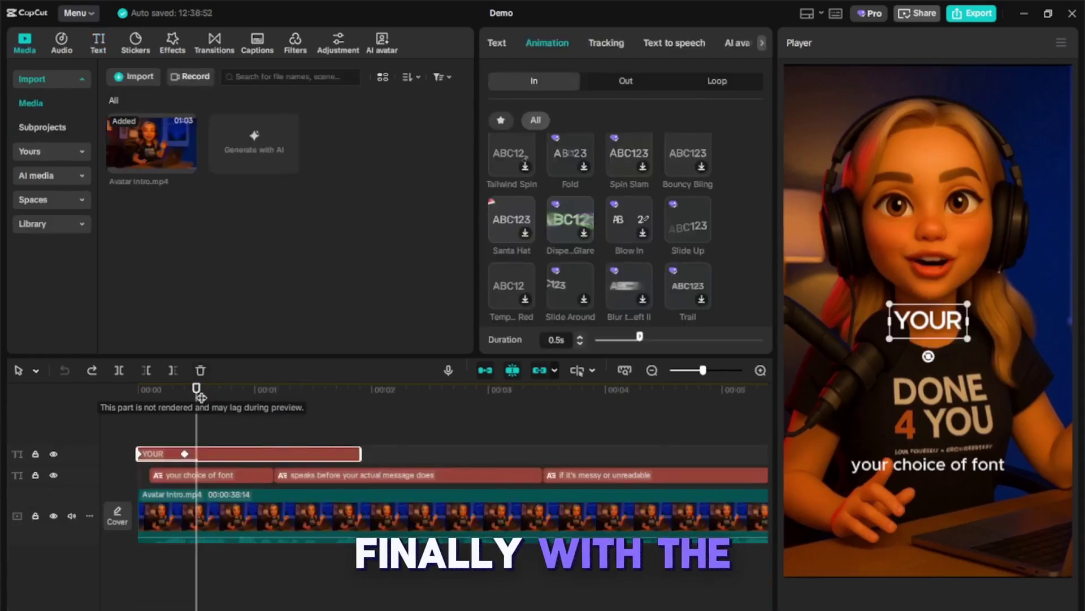
pyautogui.click(111, 416)
pyautogui.scroll(-5, 520, 157)
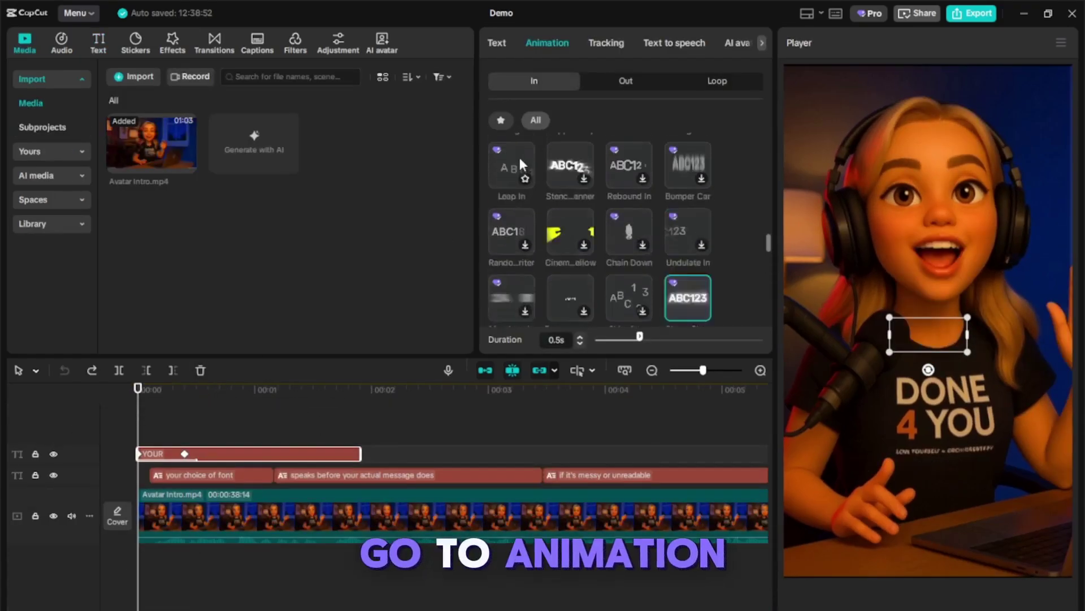
pyautogui.click(501, 120)
pyautogui.click(570, 162)
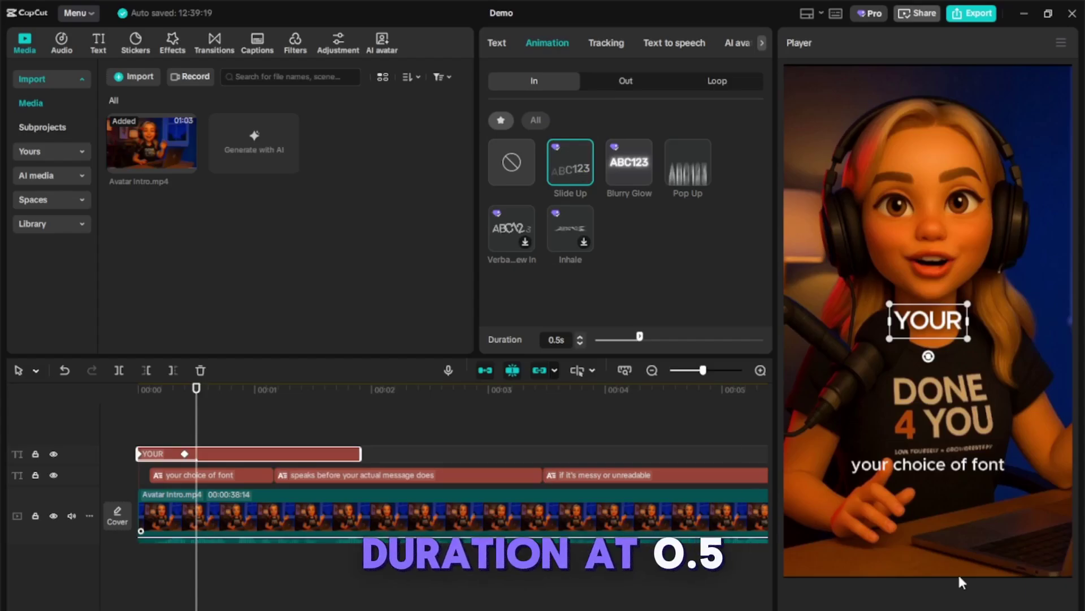
# Add a 0.5 s Blur exit animation to the YOUR text.
pyautogui.click(619, 81)
pyautogui.scroll(-1, 697, 174)
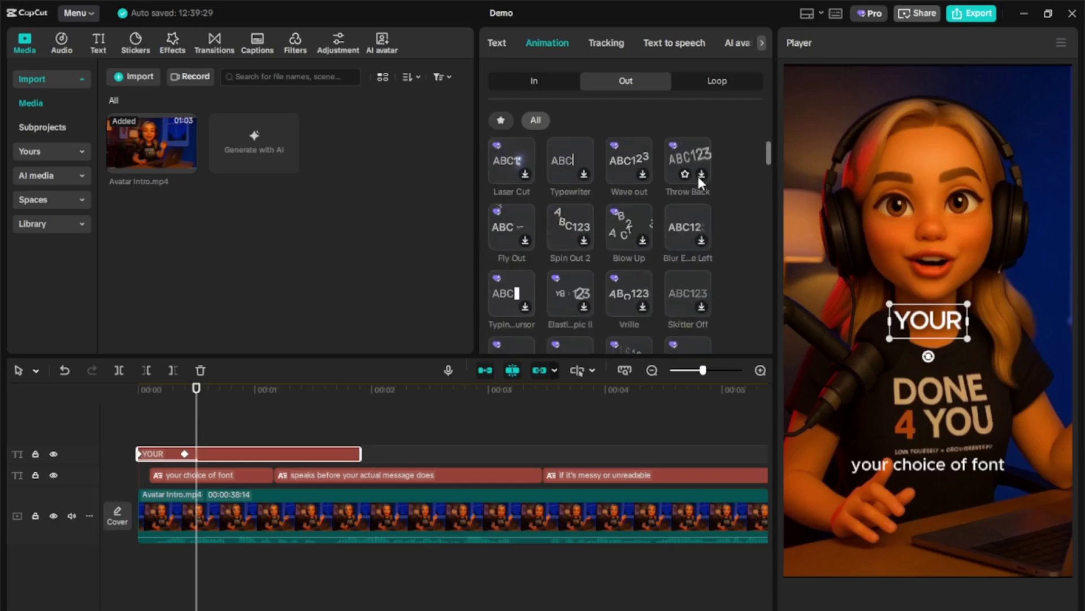
pyautogui.scroll(1, 697, 174)
pyautogui.click(500, 120)
pyautogui.click(563, 162)
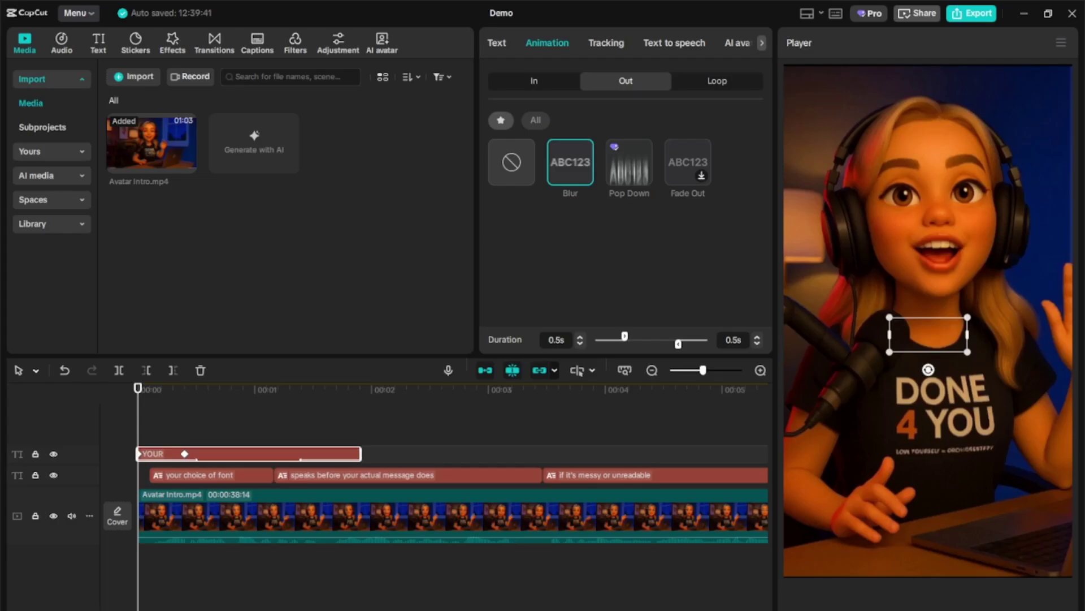
# Preview the animation and shift the YOUR clip's second keyframe slightly later.
pyautogui.press('space')
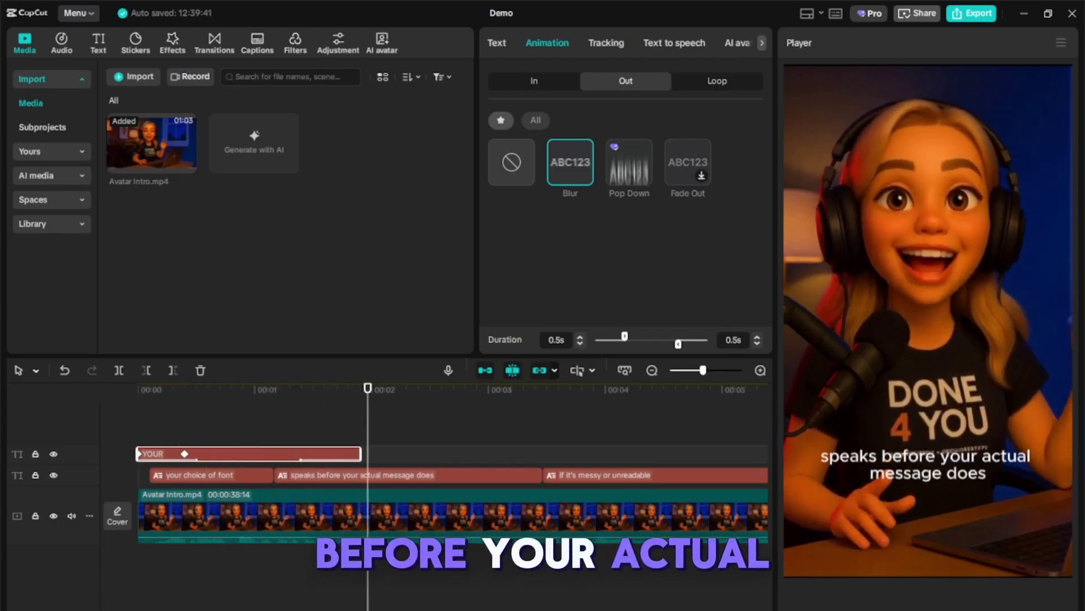
pyautogui.click(179, 455)
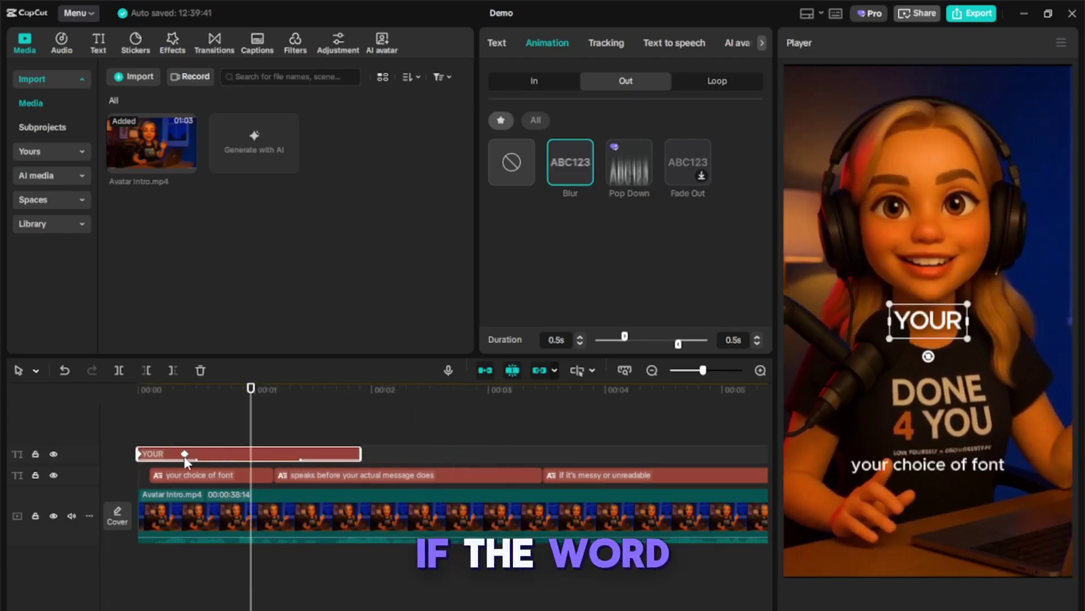
pyautogui.click(184, 453)
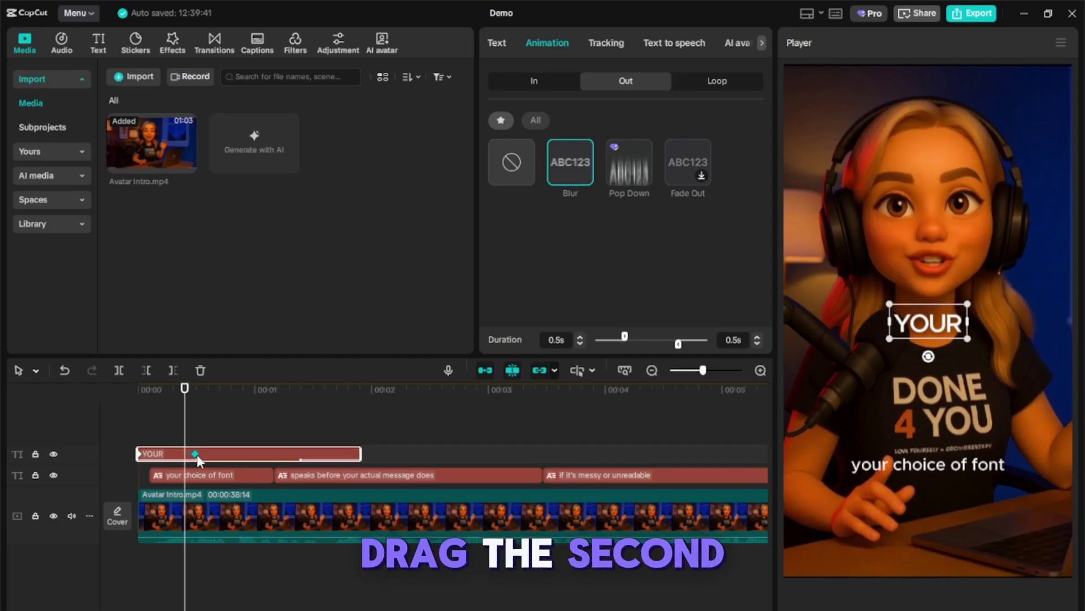
pyautogui.moveTo(197, 459); pyautogui.dragTo(210, 460)
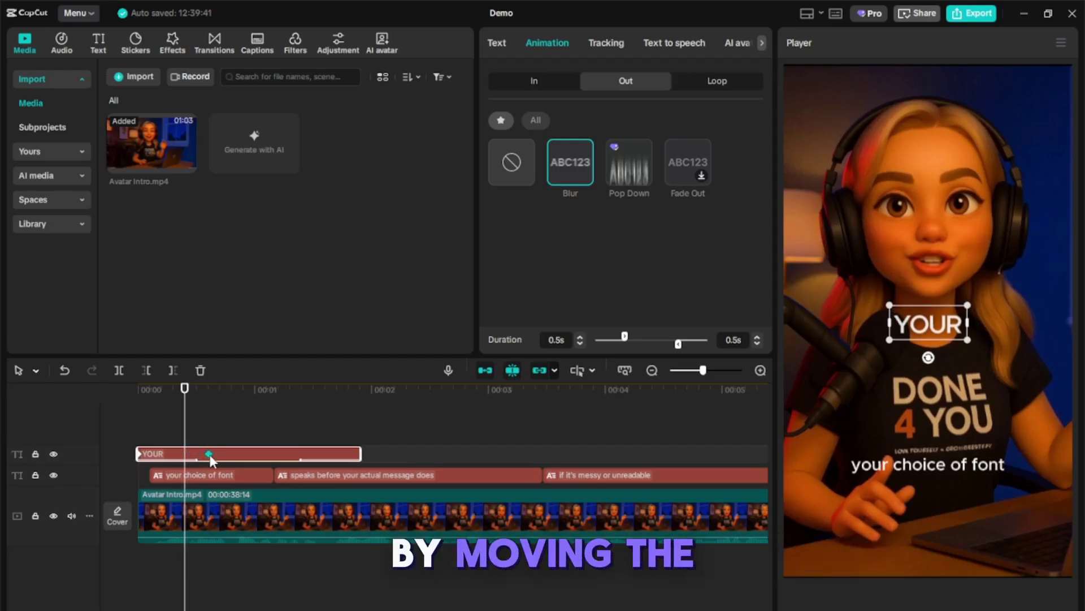
# Drag the y-position curve's handle so the word eases smoothly into place.
pyautogui.rightClick(288, 454)
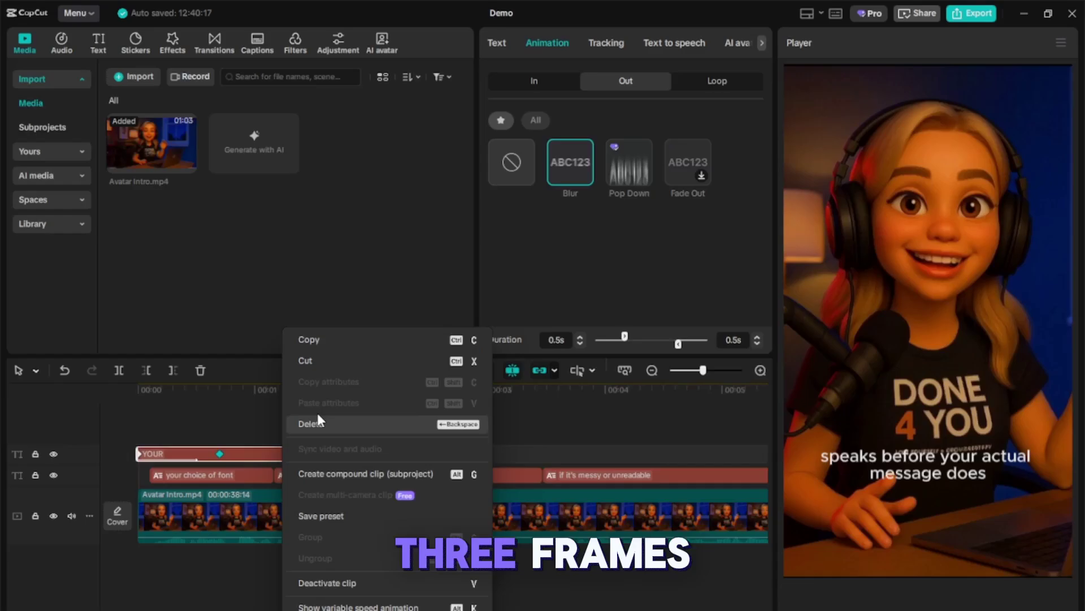
pyautogui.click(317, 411)
pyautogui.click(150, 506)
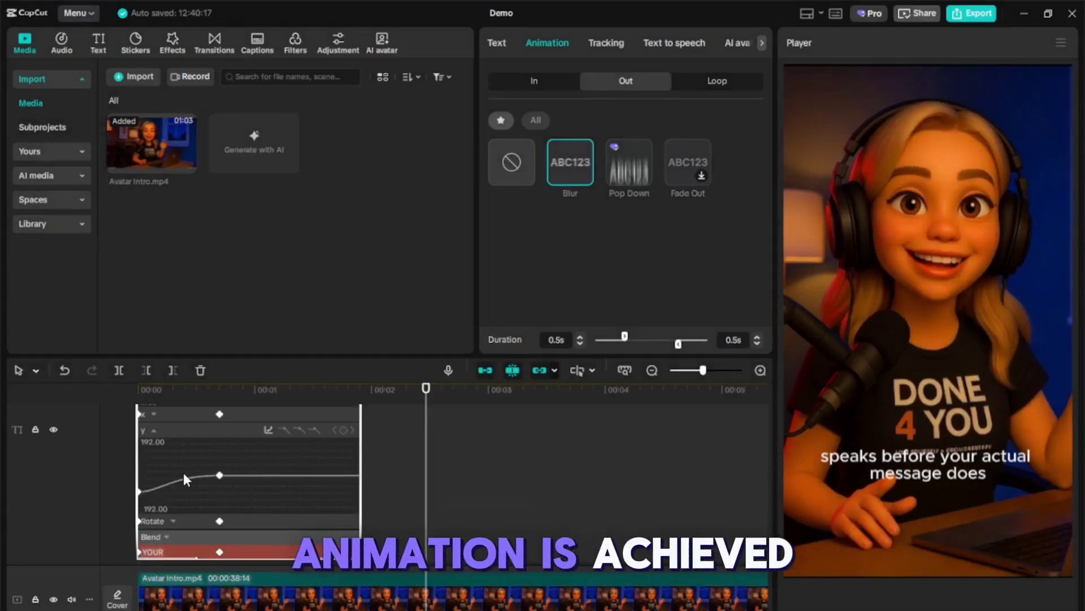
pyautogui.click(139, 491)
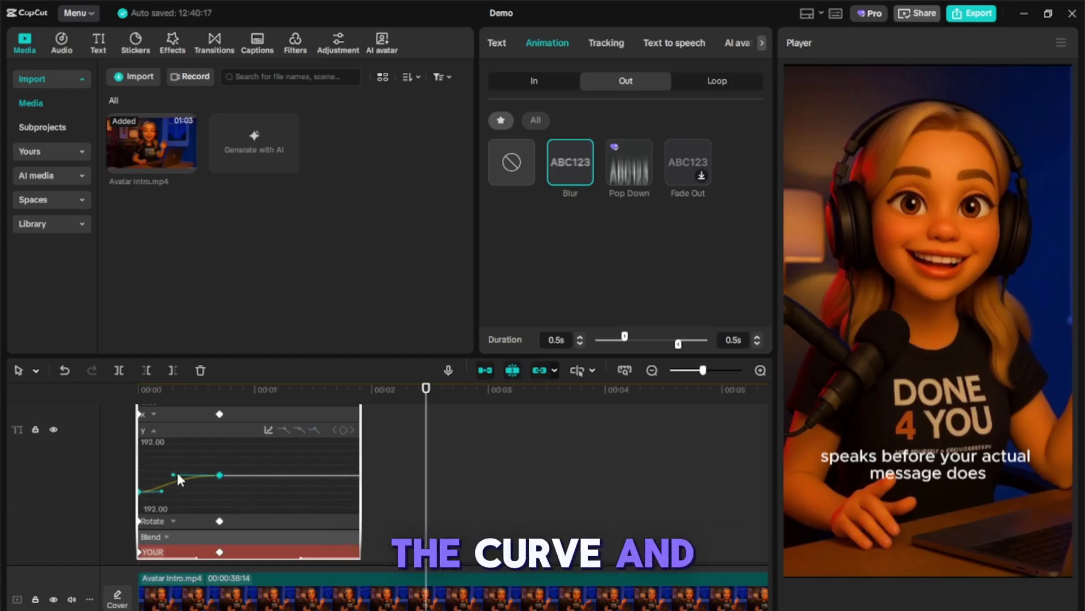
pyautogui.moveTo(147, 473); pyautogui.dragTo(128, 477)
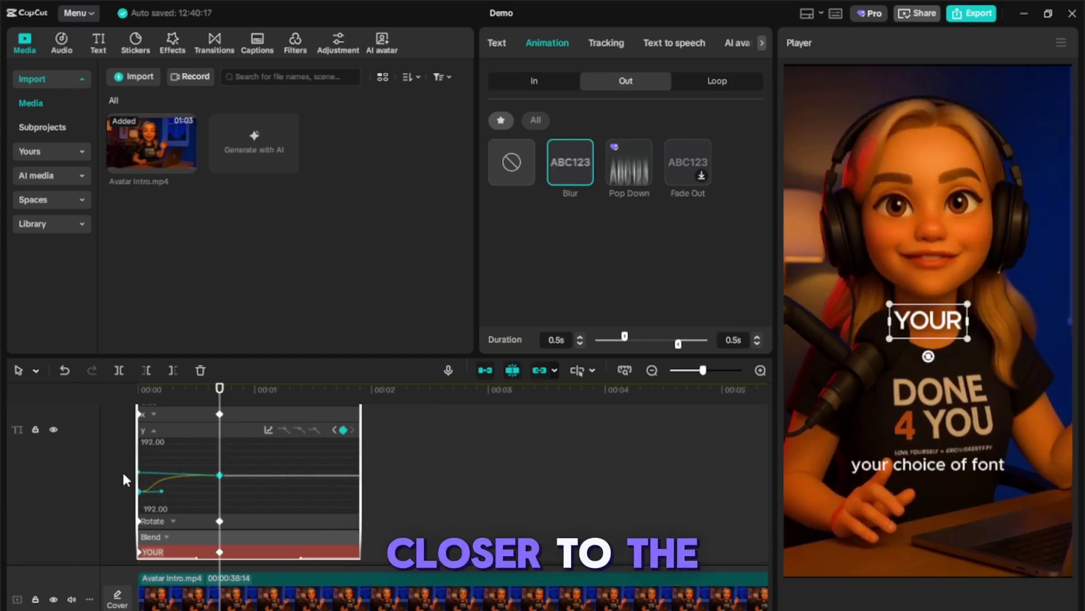
pyautogui.scroll(-1, 232, 459)
pyautogui.click(153, 413)
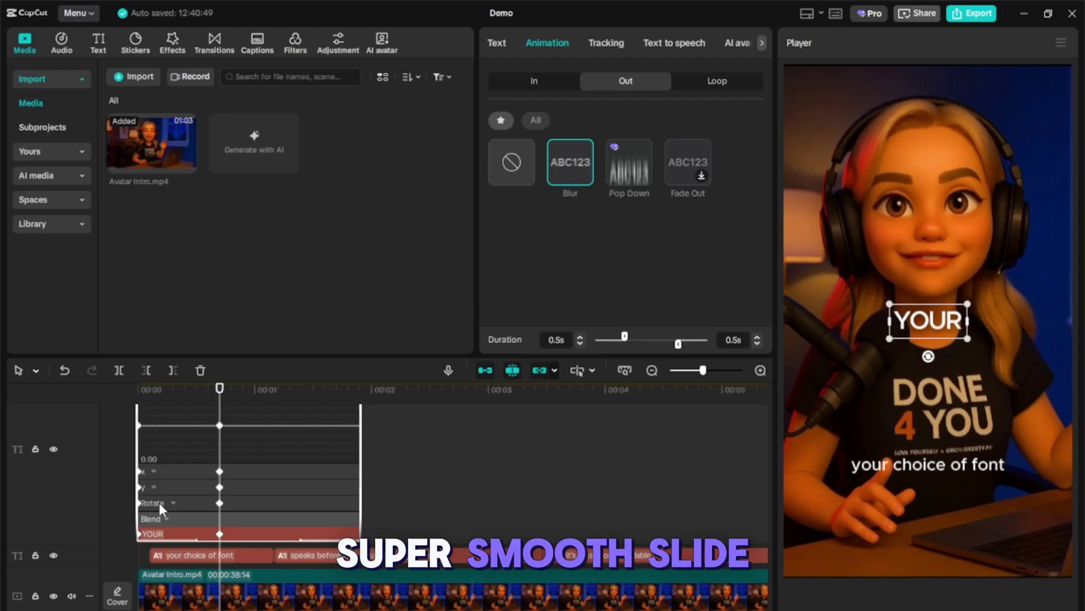
# Ease the opacity curve into its keyframe and collapse the curve graphs.
pyautogui.click(166, 518)
pyautogui.moveTo(222, 440); pyautogui.dragTo(136, 442)
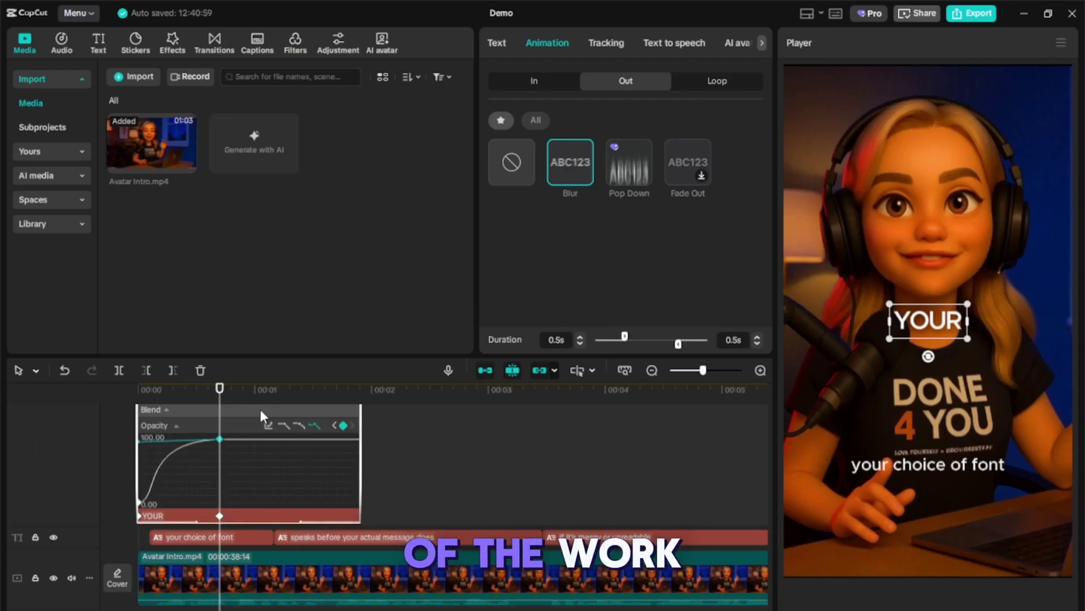
pyautogui.scroll(1, 339, 449)
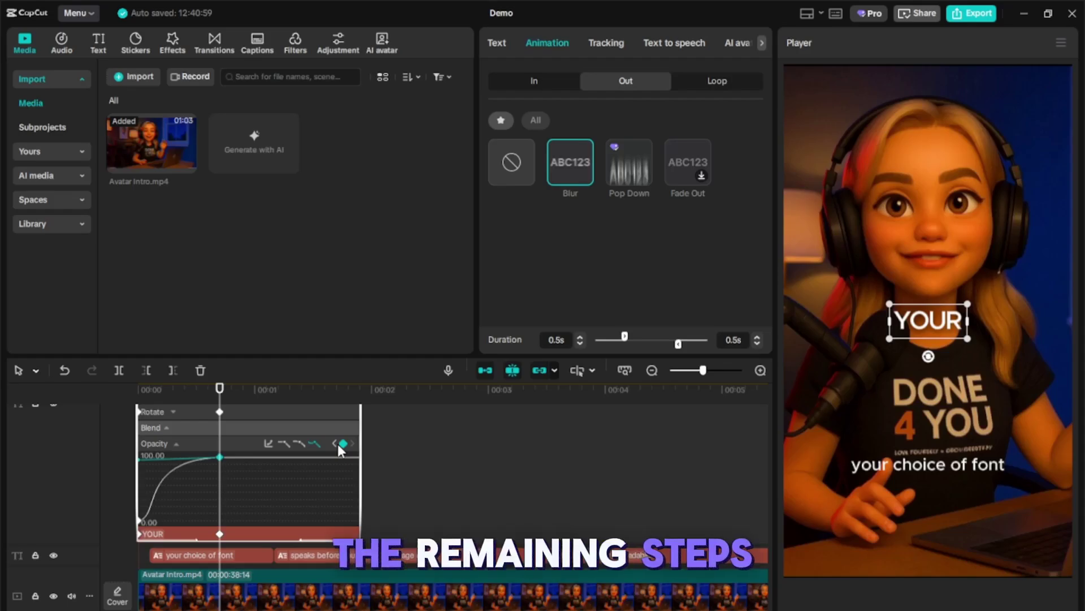
pyautogui.scroll(7, 339, 442)
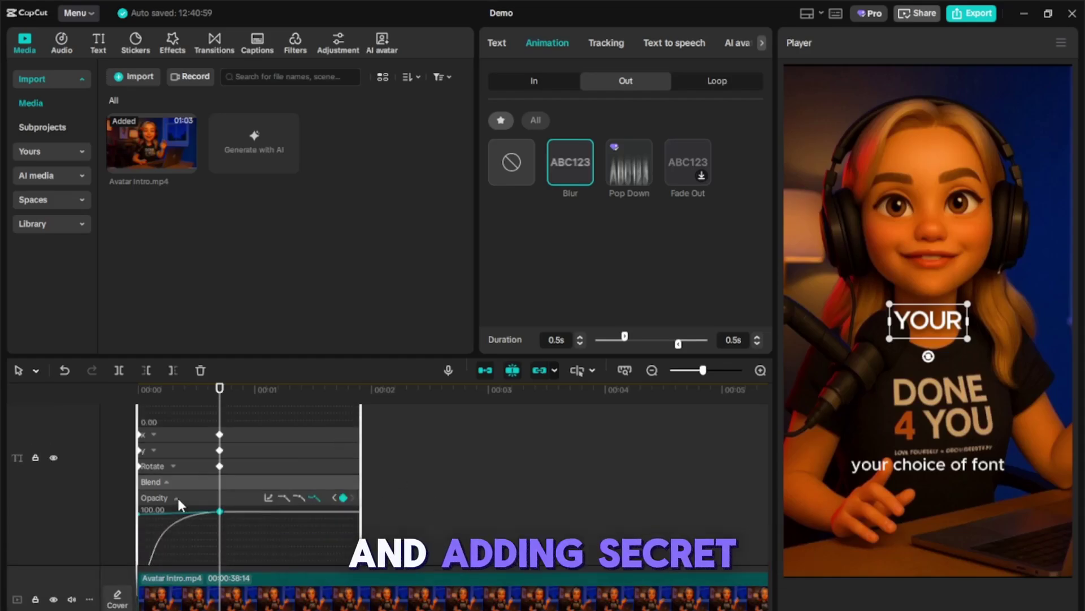
pyautogui.click(167, 419)
# Alt-drag copies of the YOUR clip onto the tracks above and stagger them in time.
pyautogui.moveTo(223, 400); pyautogui.dragTo(142, 400)
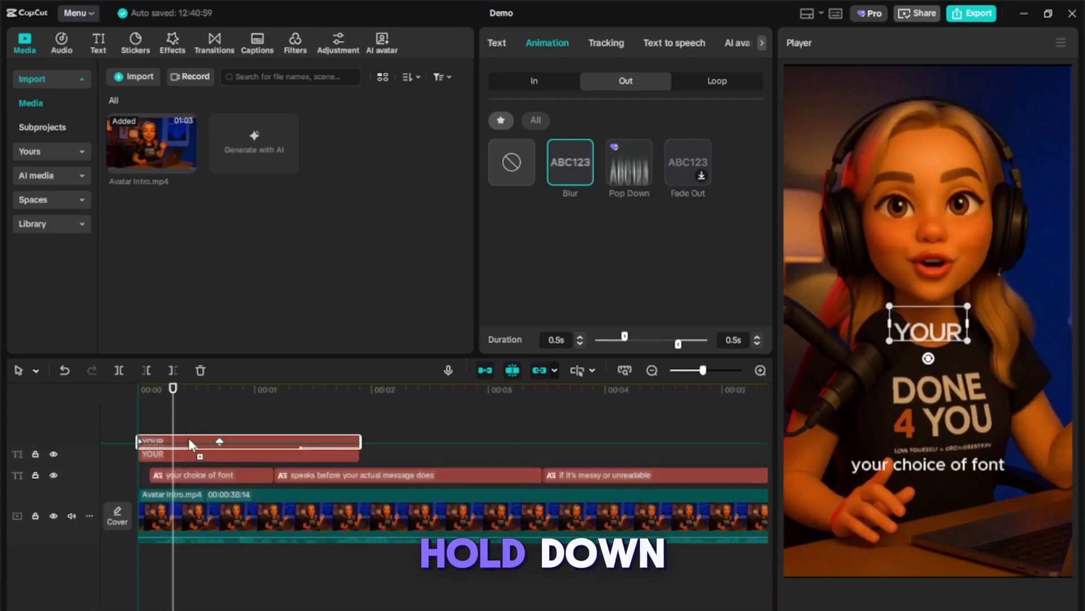
pyautogui.click(185, 449)
pyautogui.moveTo(185, 449); pyautogui.dragTo(189, 437)
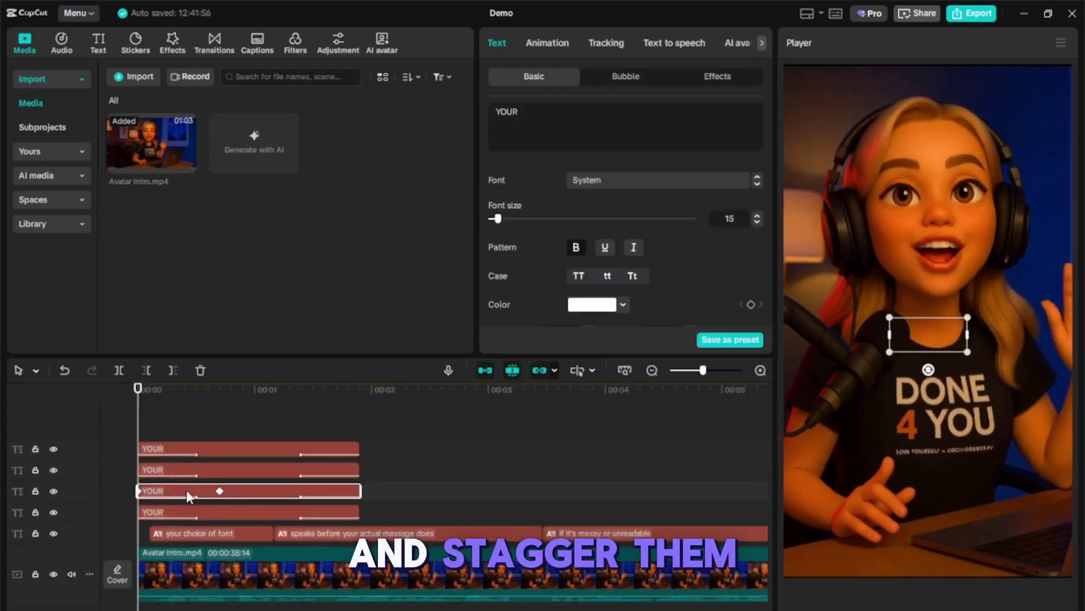
pyautogui.moveTo(185, 489); pyautogui.dragTo(242, 447)
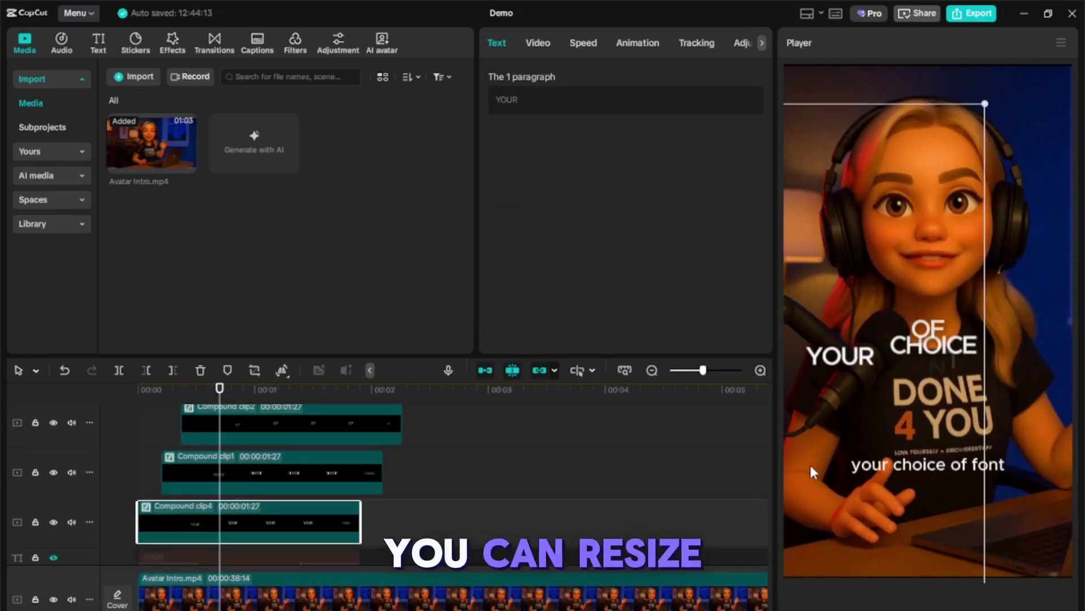
# Reposition the CHOICE and OF words around YOUR in the player.
pyautogui.click(291, 485)
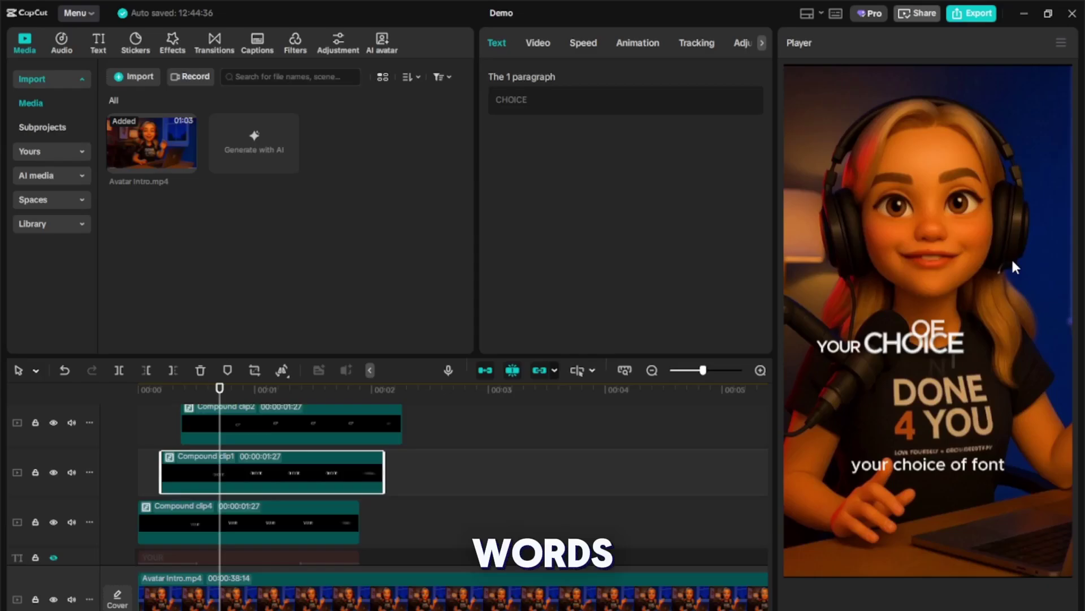
pyautogui.click(905, 346)
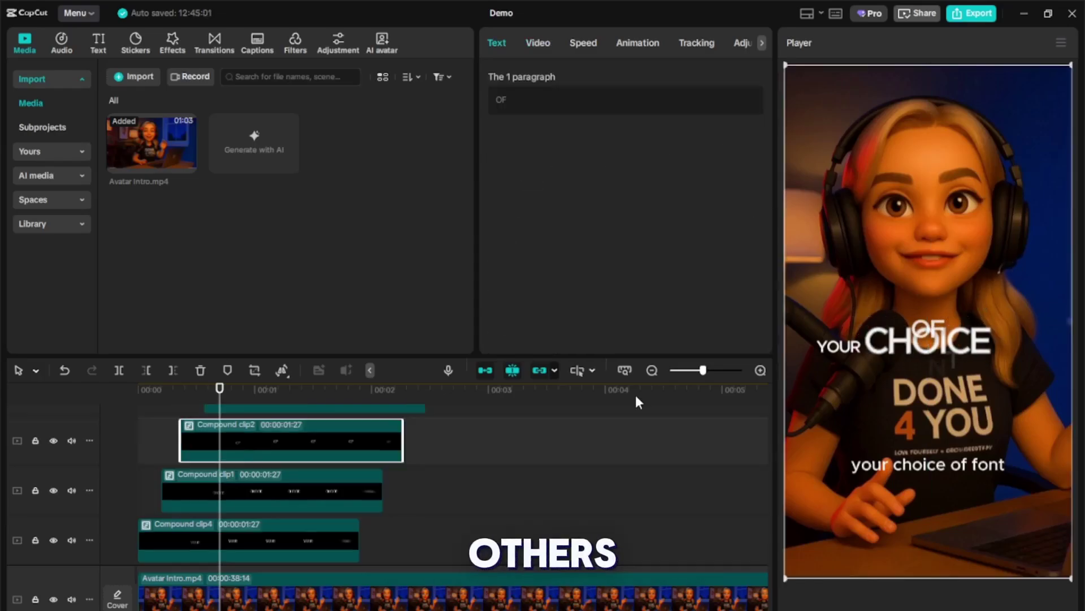
pyautogui.moveTo(1040, 136); pyautogui.dragTo(978, 133)
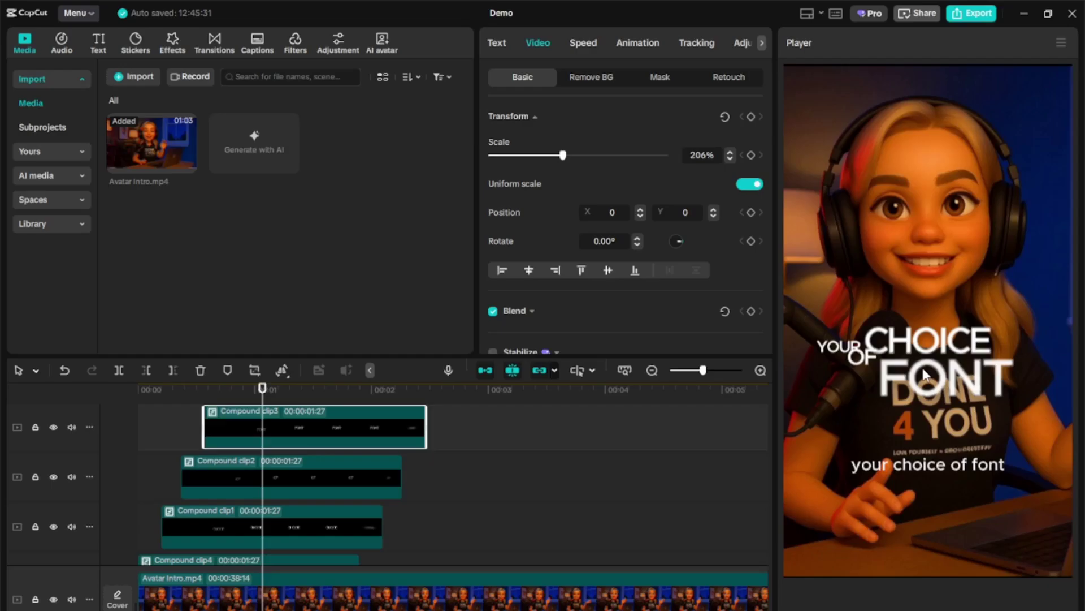
# Color the word FONT orange, switch it to a bolder font, and apply the second glow preset.
pyautogui.click(269, 480)
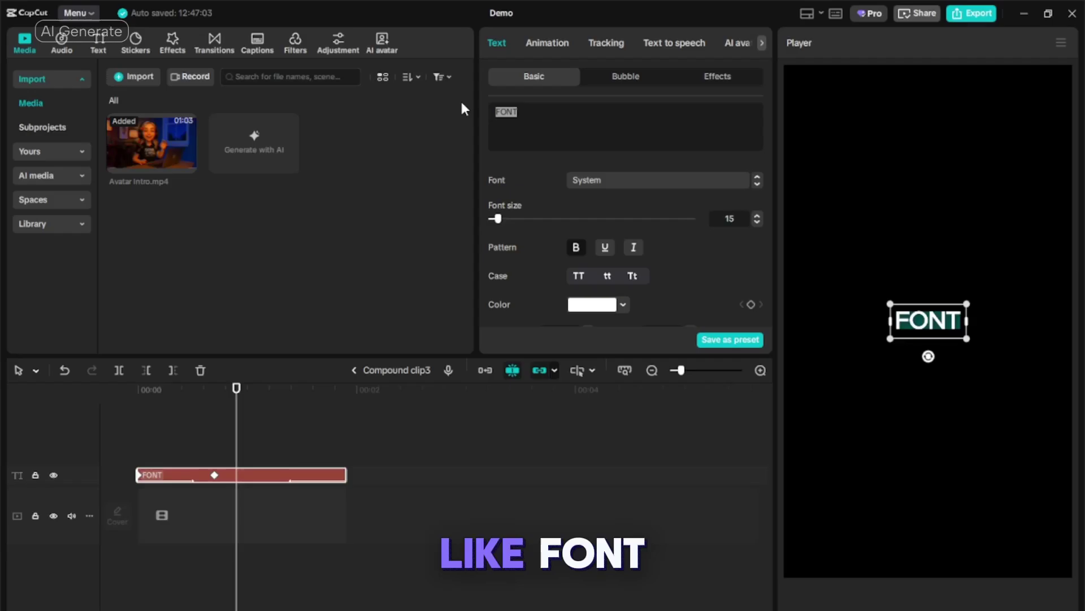
pyautogui.click(587, 306)
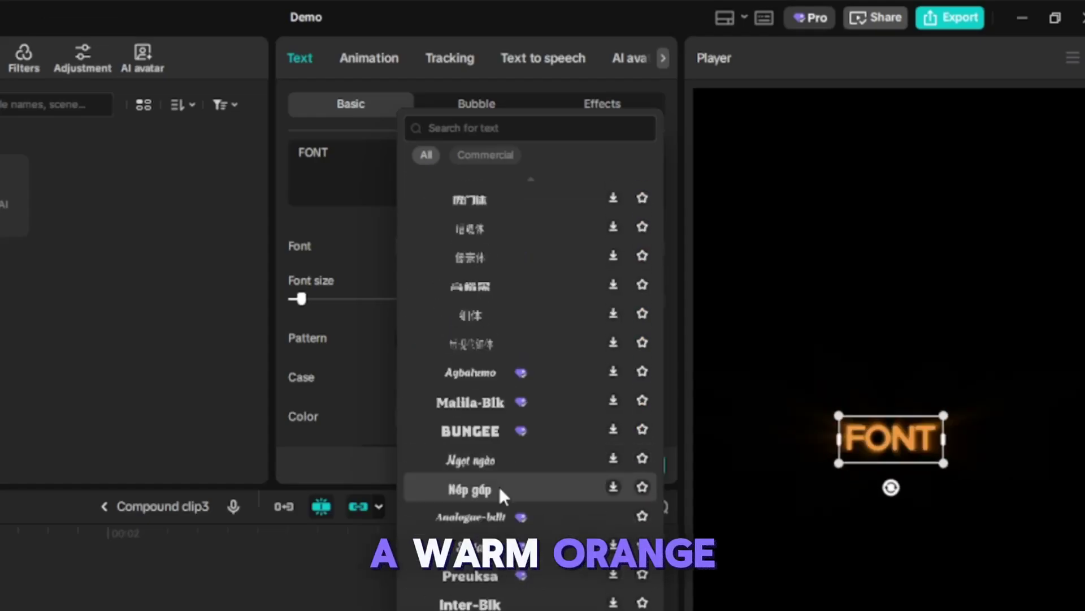
pyautogui.scroll(-2, 498, 497)
pyautogui.click(497, 511)
pyautogui.scroll(-5, 497, 512)
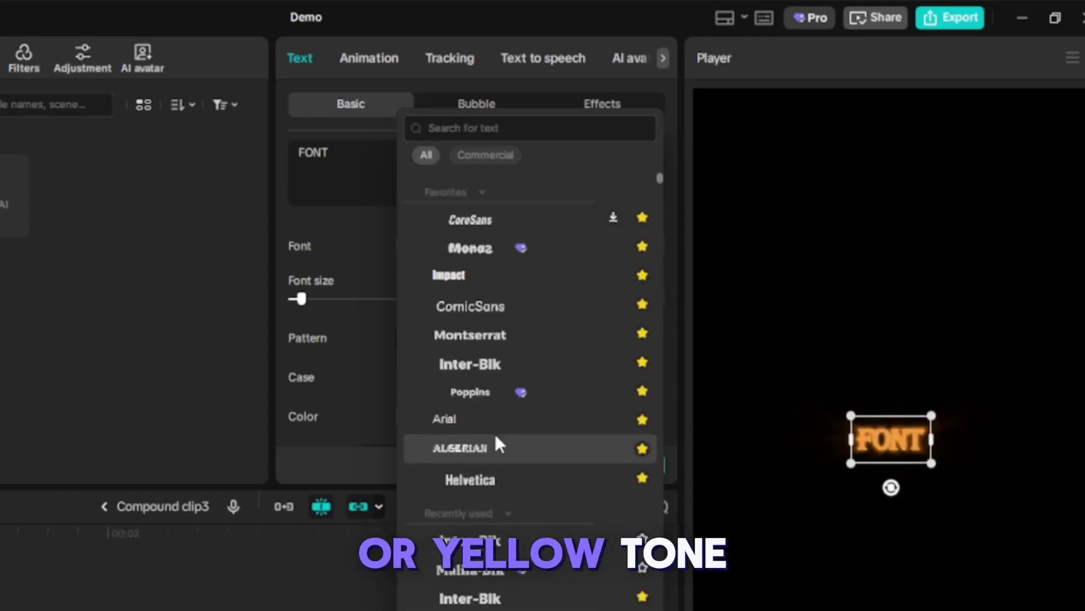
pyautogui.click(493, 476)
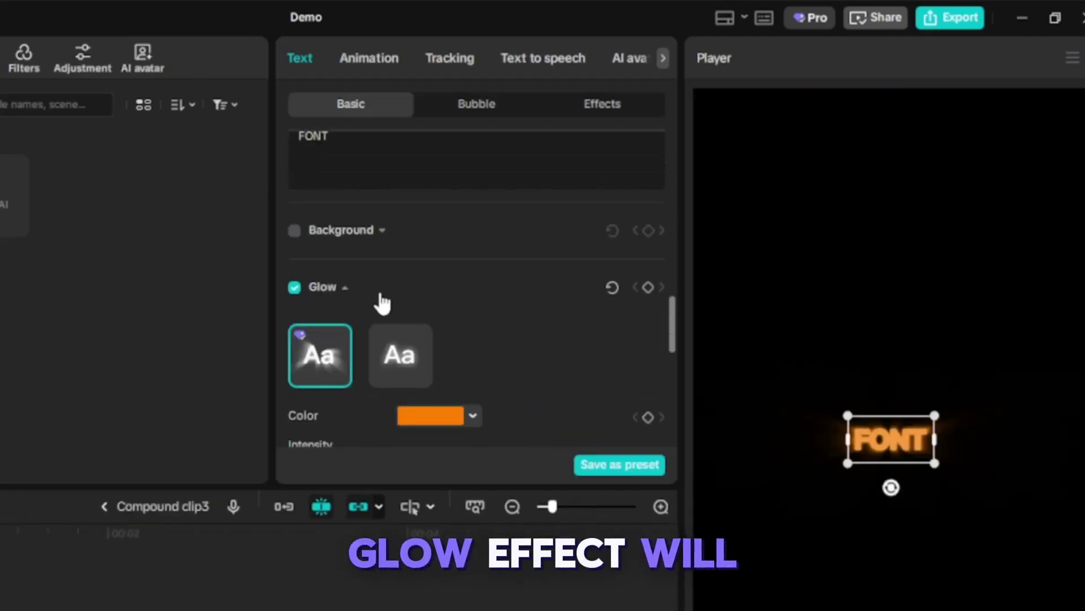
pyautogui.click(472, 414)
pyautogui.click(399, 354)
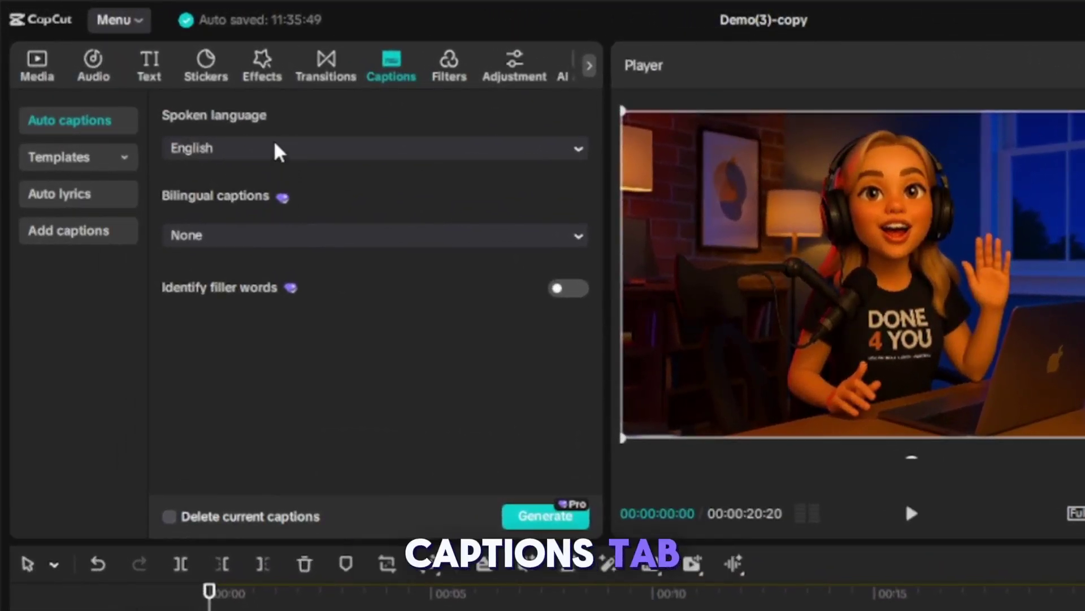
# Generate auto captions with English as the spoken language and scrub into the first captions.
pyautogui.click(300, 153)
pyautogui.click(345, 371)
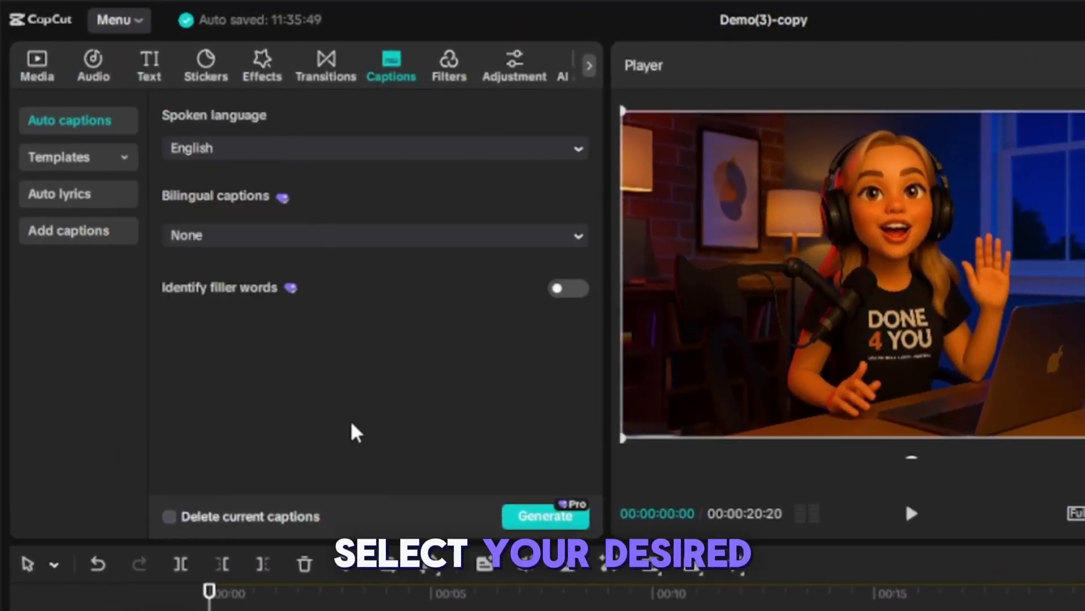
pyautogui.click(541, 517)
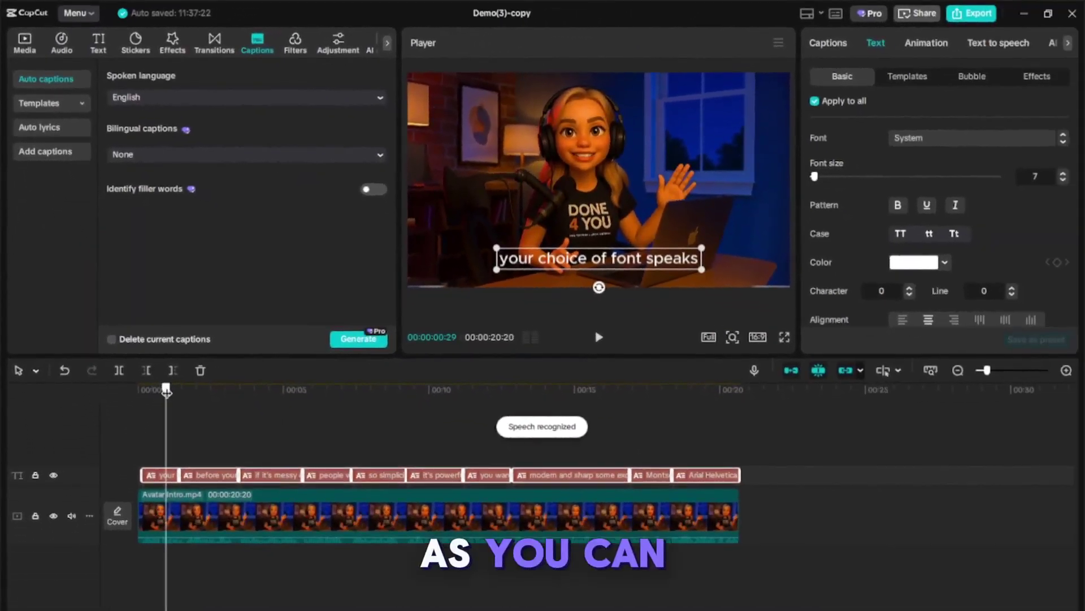
pyautogui.moveTo(167, 392); pyautogui.dragTo(198, 390)
# Apply the bold THE QUICK text template to every caption, with Apply to all checked.
pyautogui.click(212, 478)
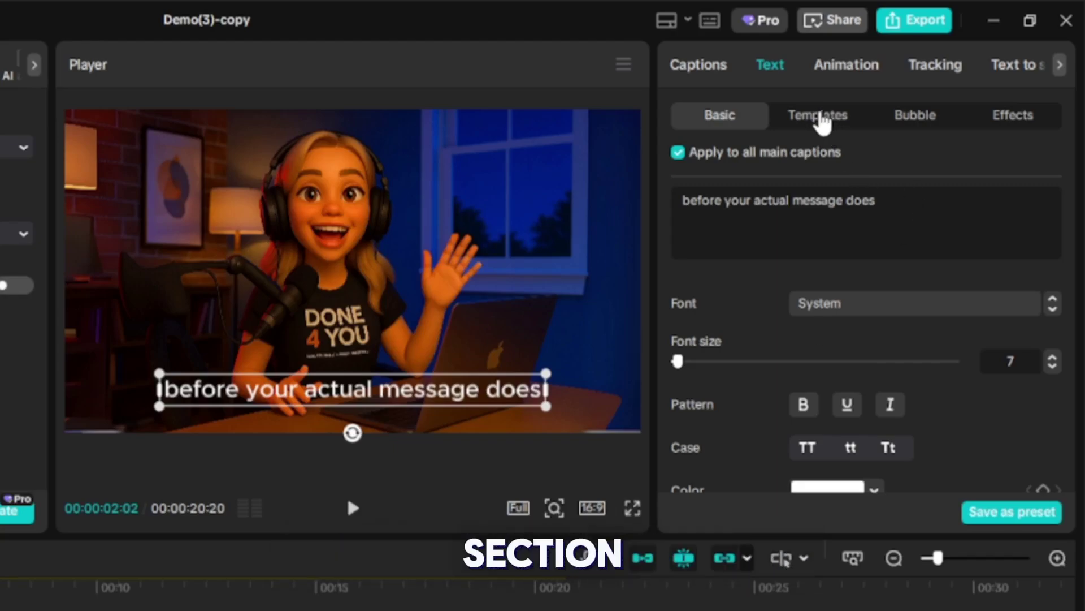
pyautogui.click(819, 116)
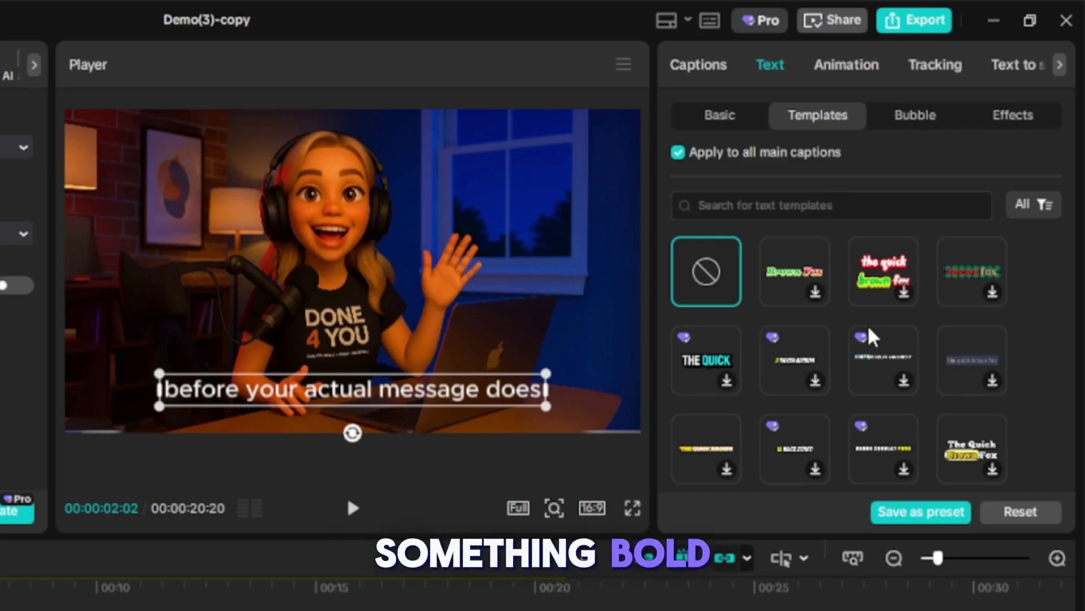
pyautogui.scroll(-10, 871, 339)
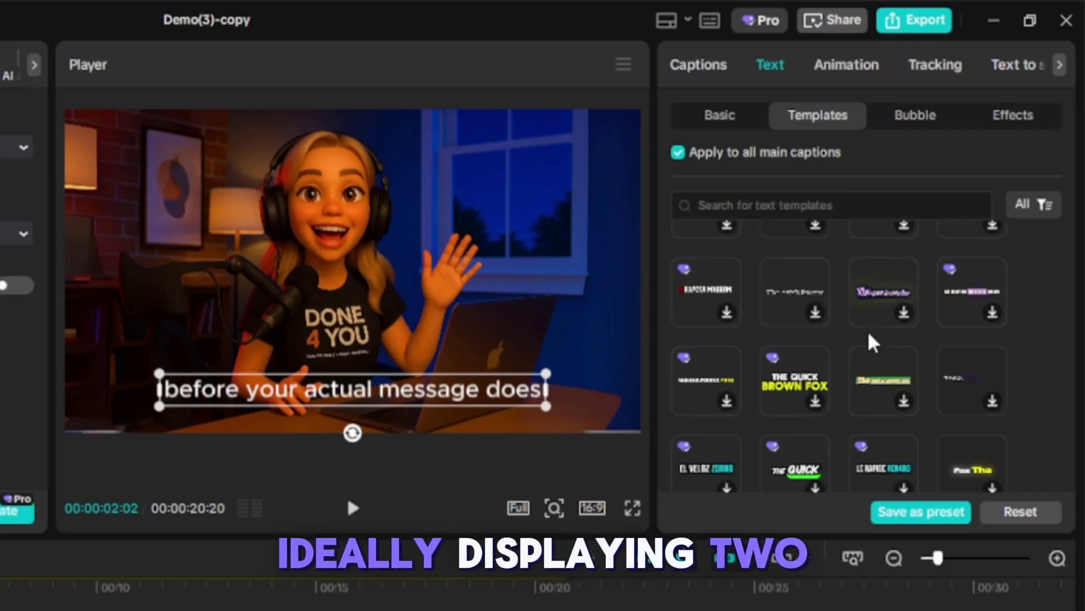
pyautogui.scroll(-10, 870, 339)
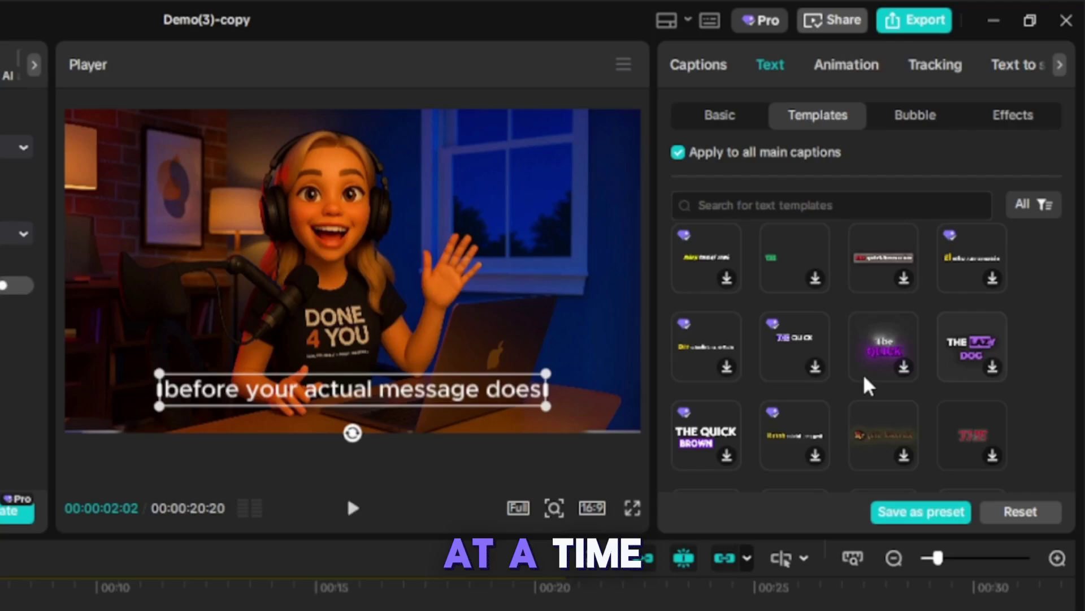
pyautogui.scroll(-10, 868, 385)
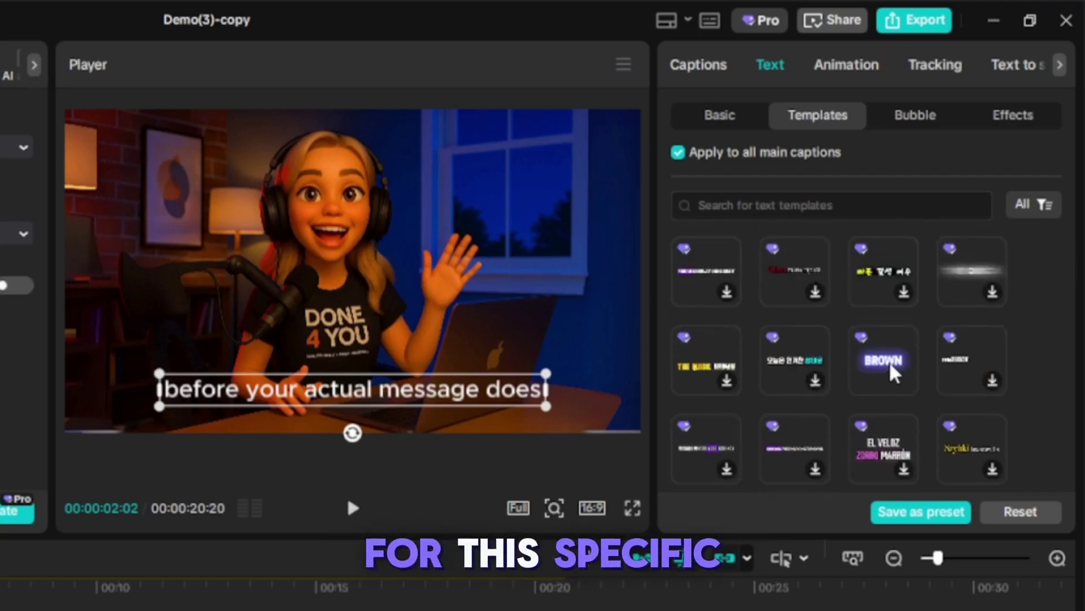
pyautogui.scroll(-10, 892, 382)
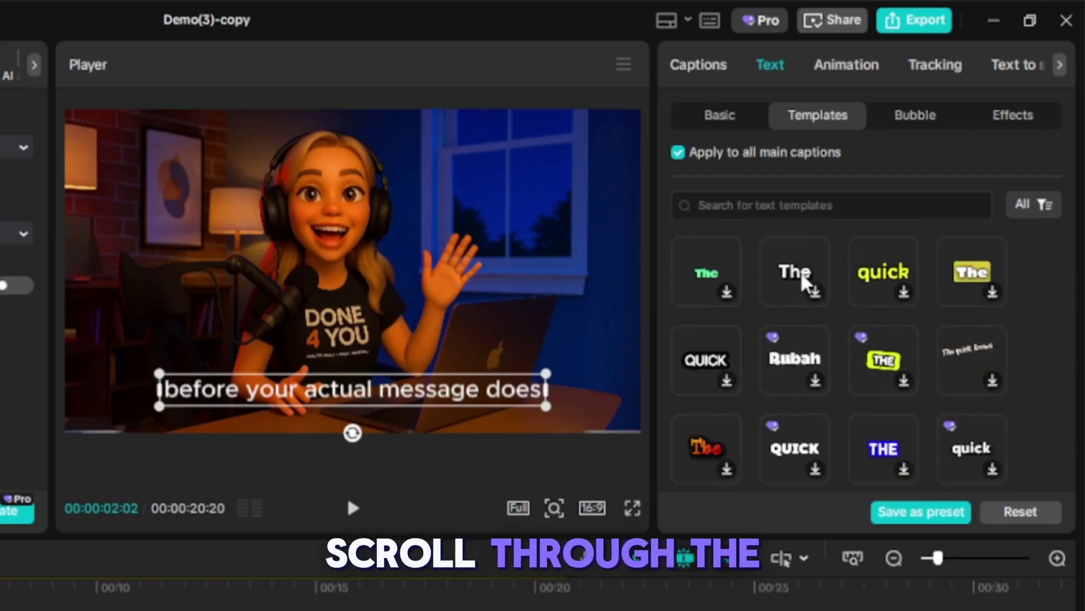
pyautogui.scroll(-5, 717, 357)
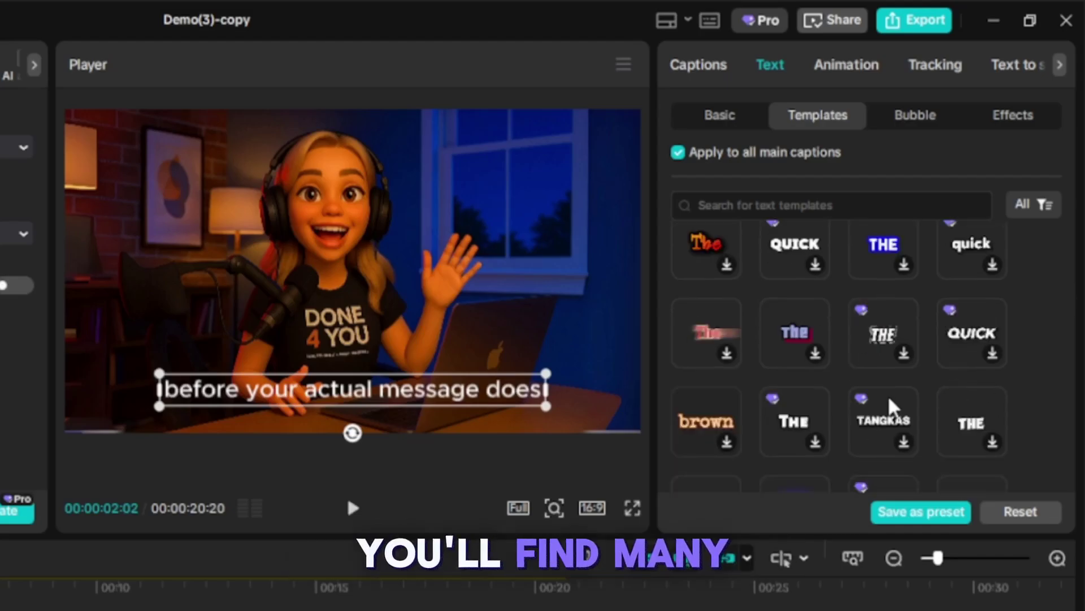
pyautogui.scroll(-10, 868, 388)
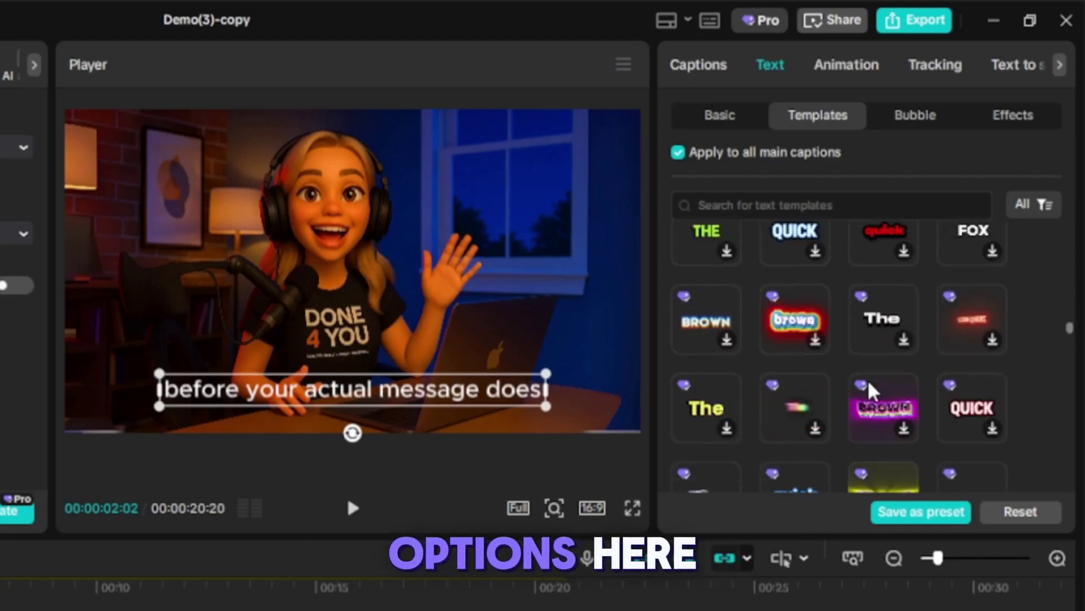
pyautogui.scroll(-3, 901, 368)
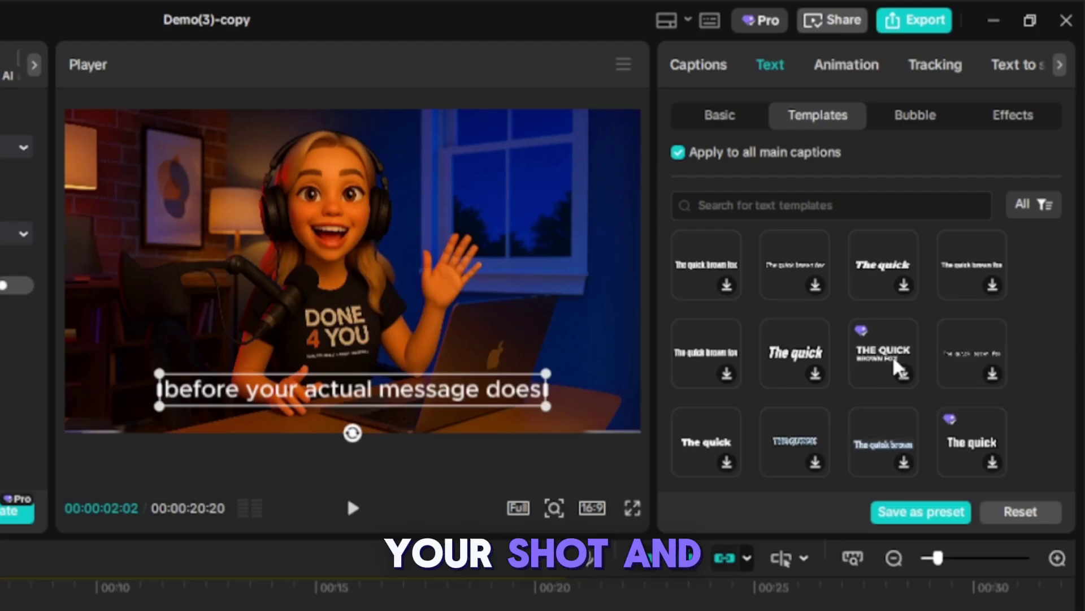
pyautogui.click(873, 362)
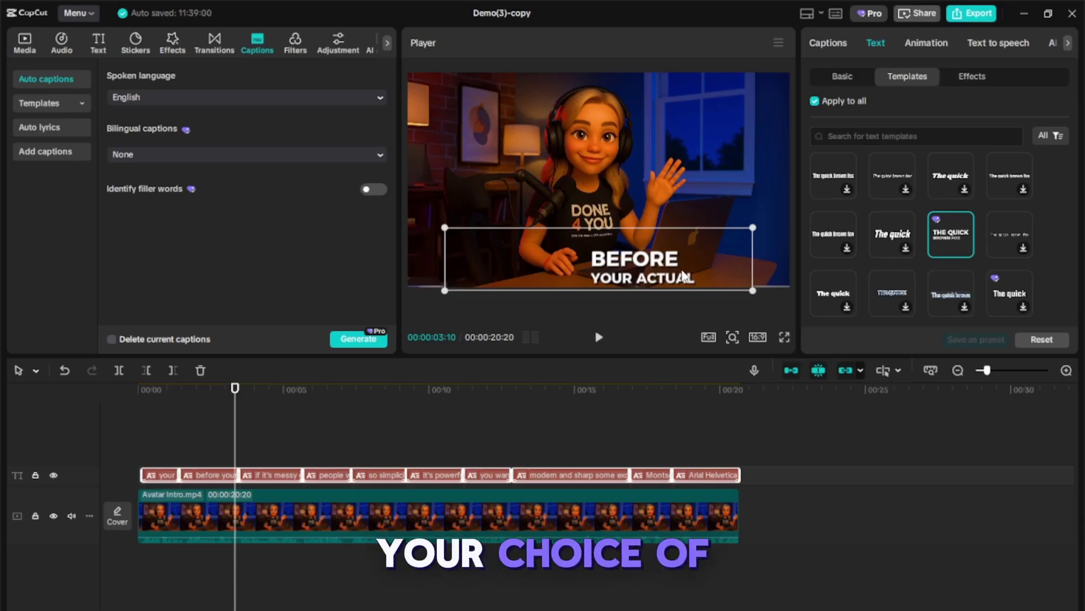
# Drag the caption box from the bottom to the top-left of the frame and replay to verify.
pyautogui.click(955, 233)
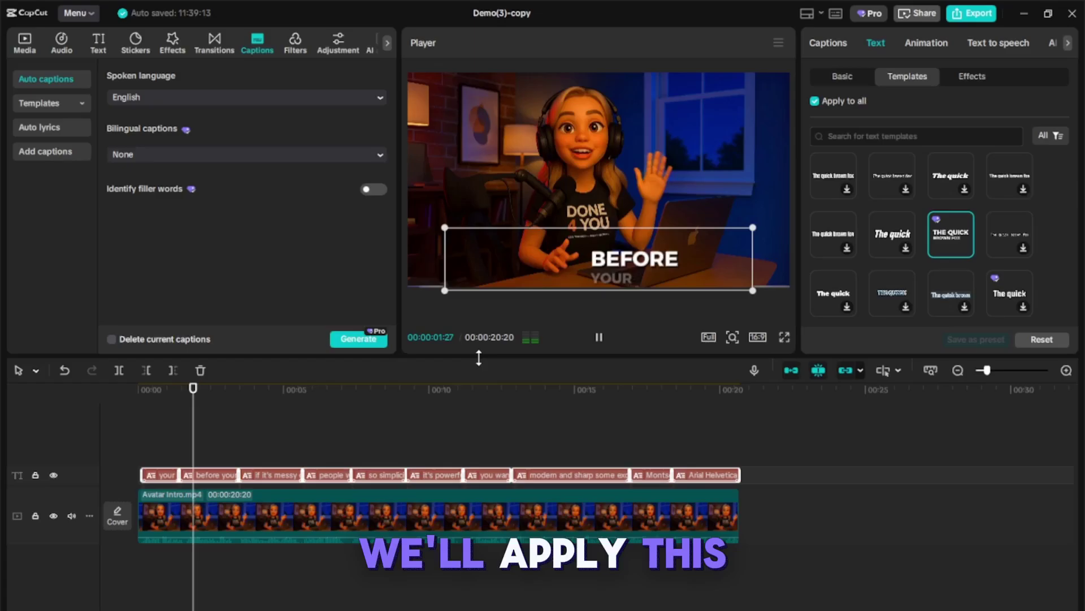
pyautogui.press('space')
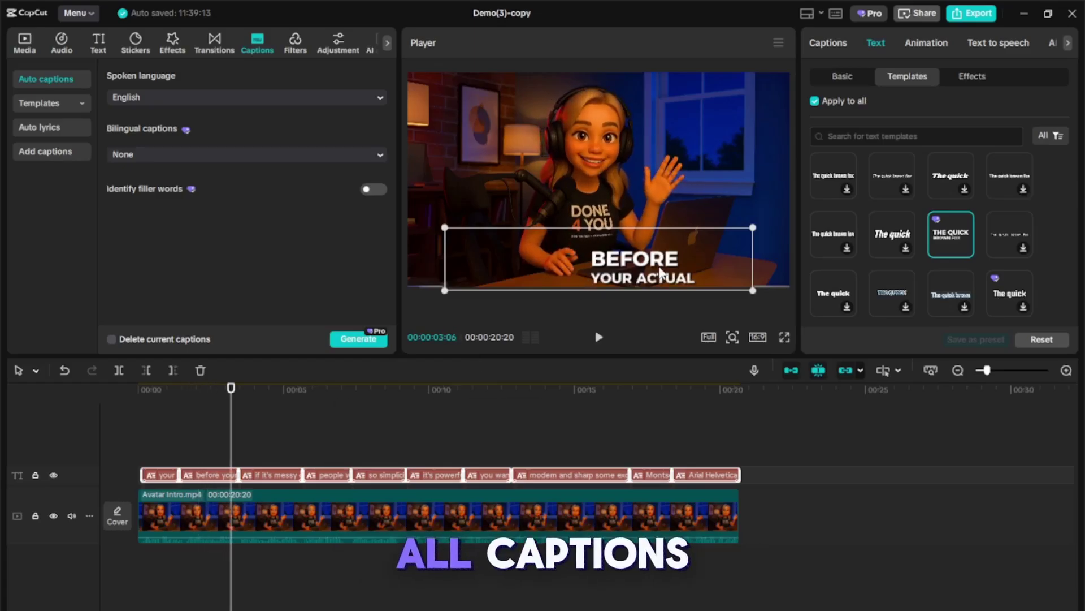
pyautogui.moveTo(682, 274); pyautogui.dragTo(659, 134)
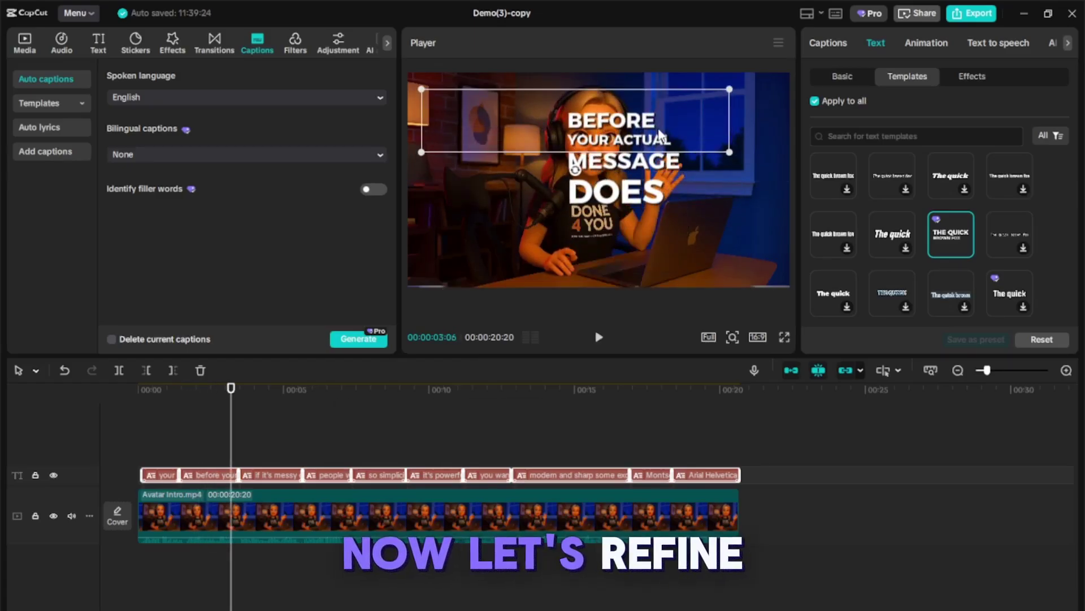
pyautogui.click(131, 403)
pyautogui.press('space')
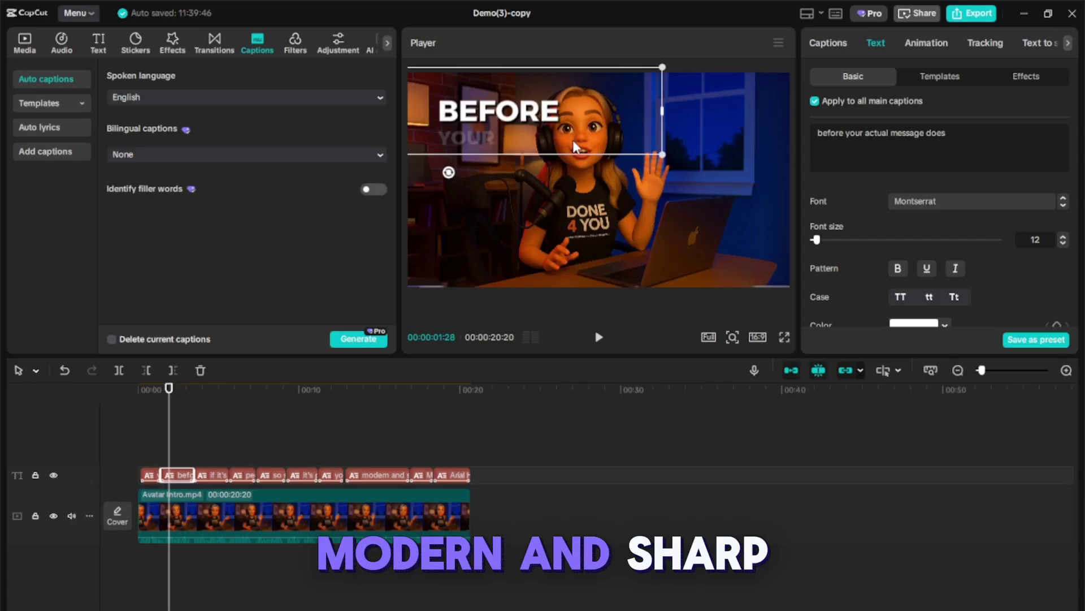
pyautogui.moveTo(574, 147); pyautogui.dragTo(577, 150)
# Alt-drag the Avatar Intro.mp4 clip upward to duplicate it on a track above the captions.
pyautogui.click(84, 396)
pyautogui.press('space')
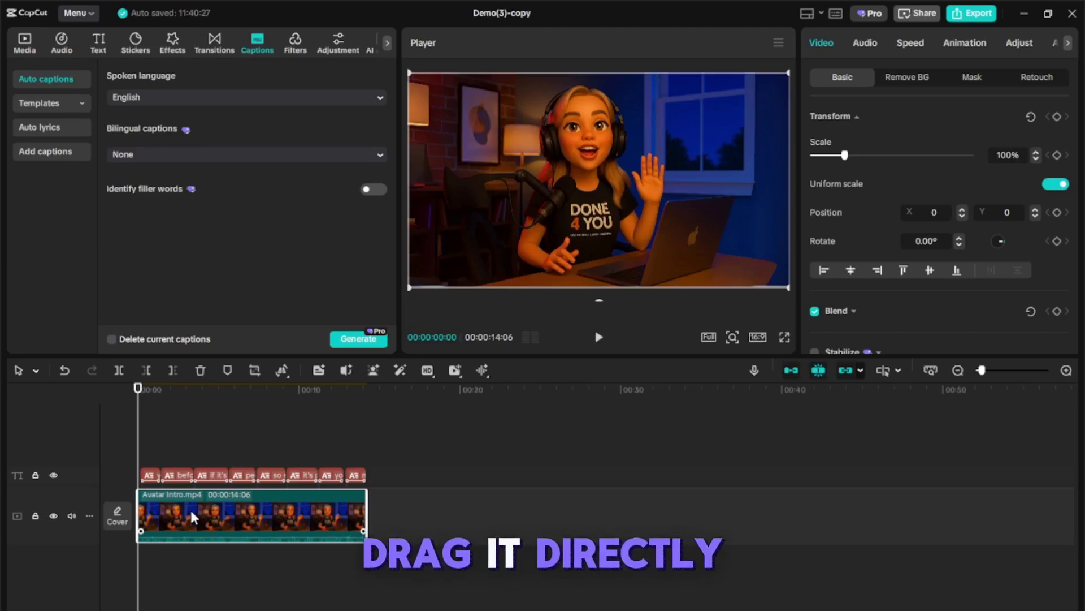
pyautogui.moveTo(191, 514); pyautogui.dragTo(191, 434)
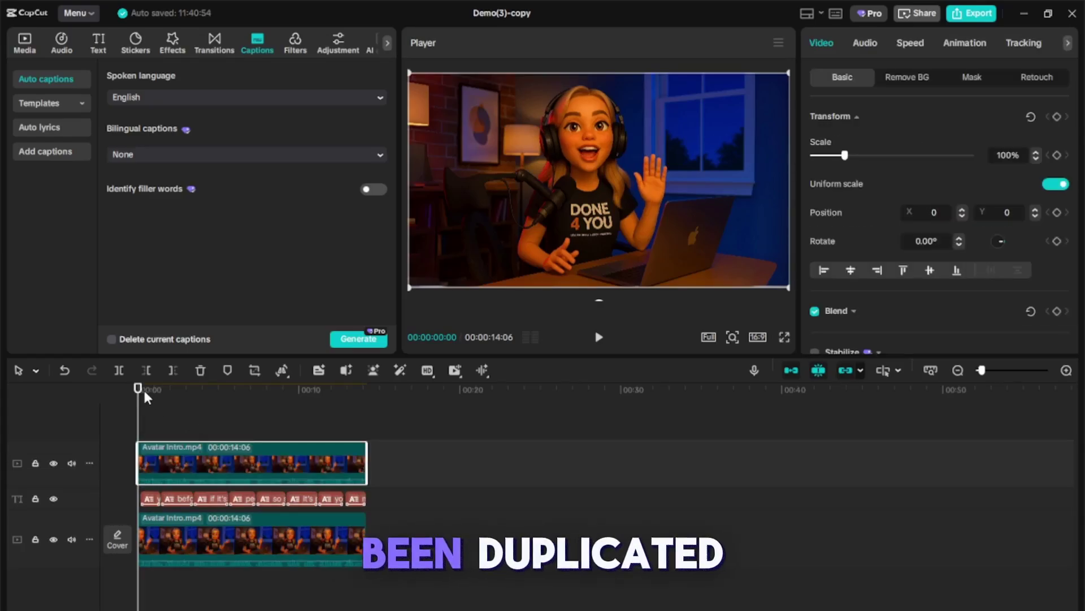
pyautogui.moveTo(140, 398); pyautogui.dragTo(93, 401)
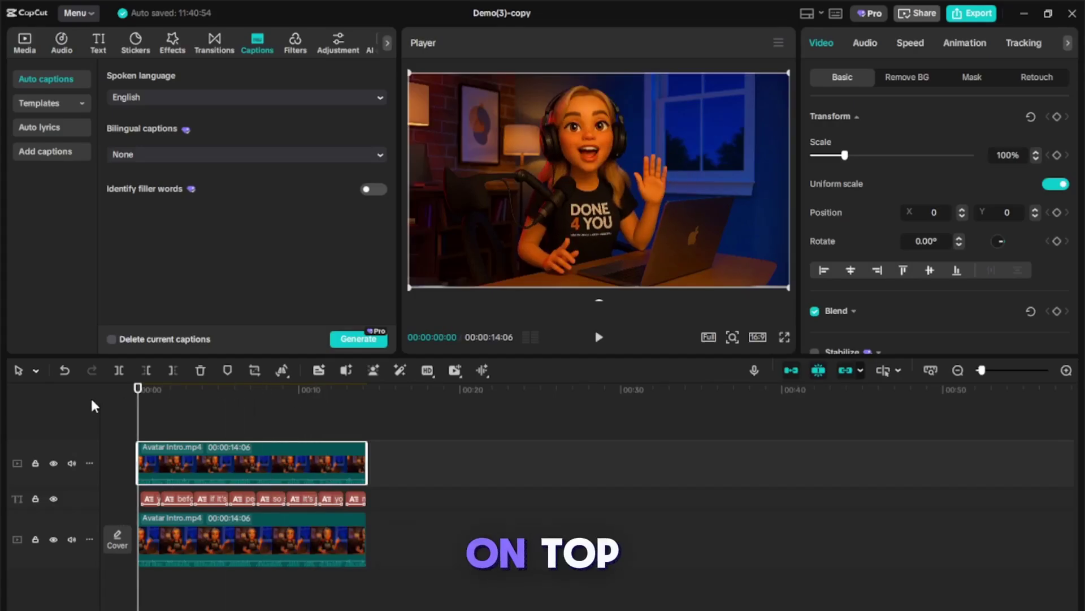
pyautogui.press('space')
pyautogui.press('space')
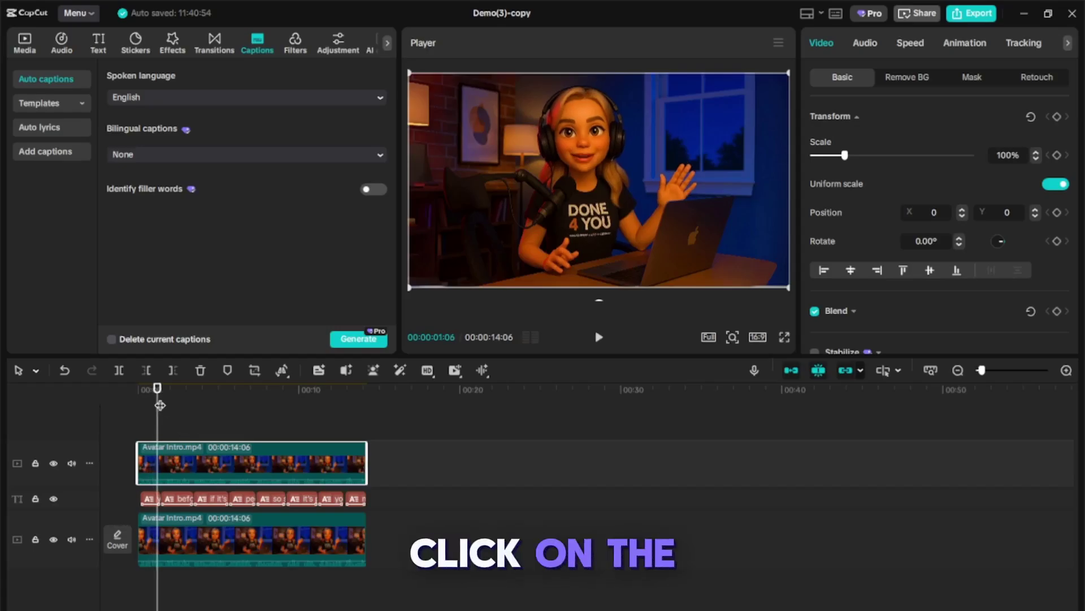
# Turn on Auto removal under Video > Remove BG for the top Avatar Intro.mp4 copy.
pyautogui.moveTo(160, 405); pyautogui.dragTo(116, 404)
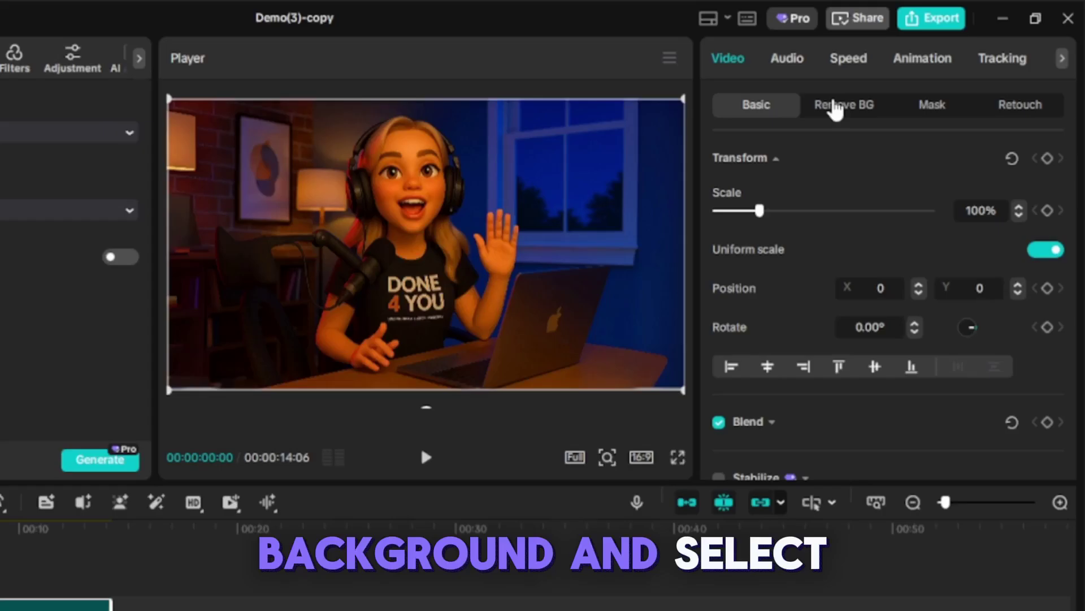
pyautogui.click(900, 78)
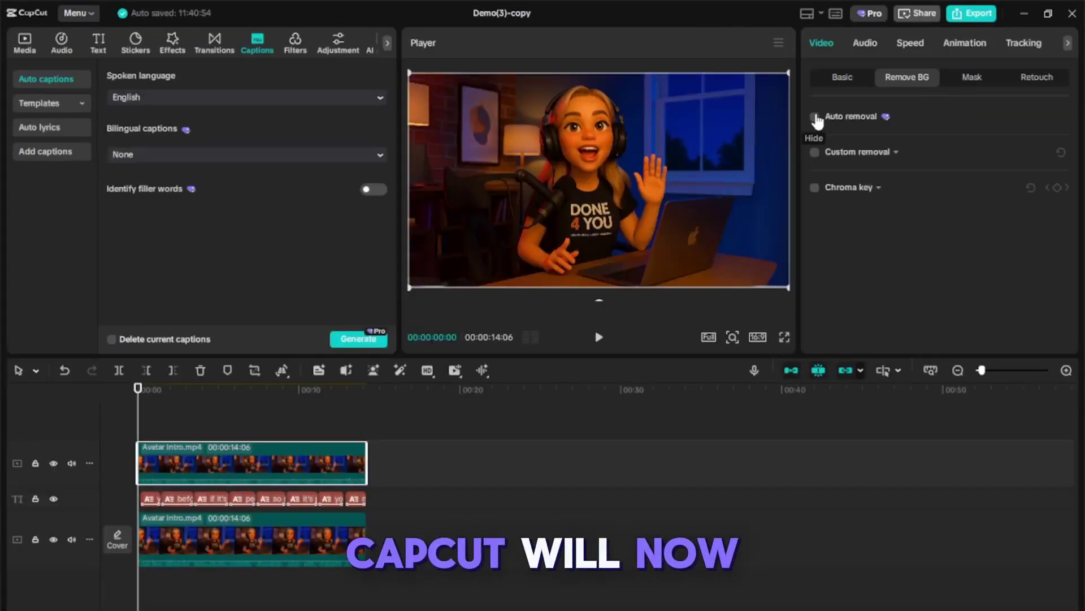
pyautogui.click(719, 159)
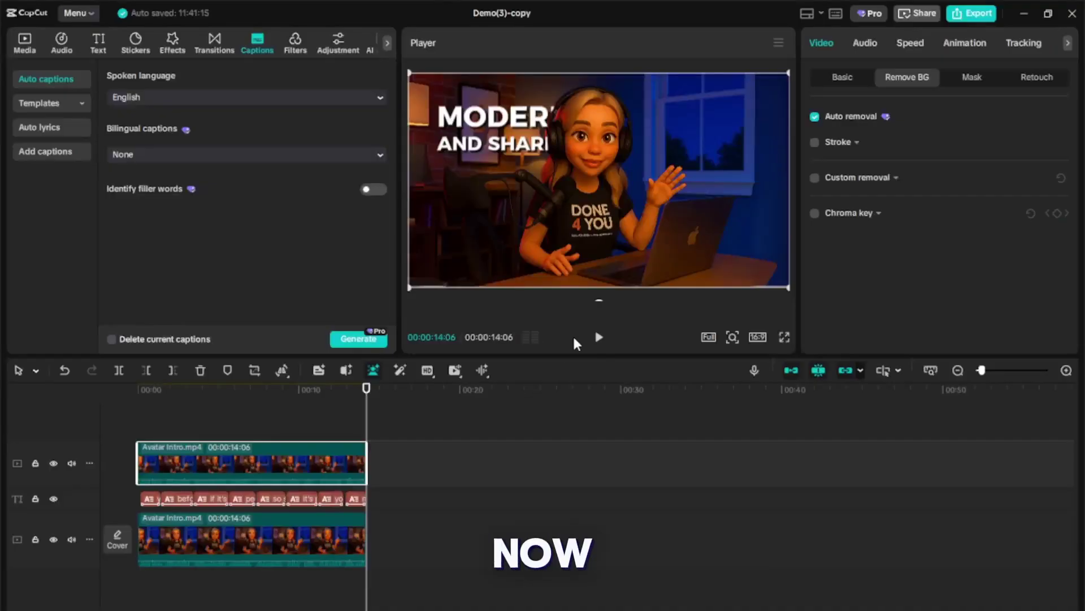
pyautogui.click(138, 421)
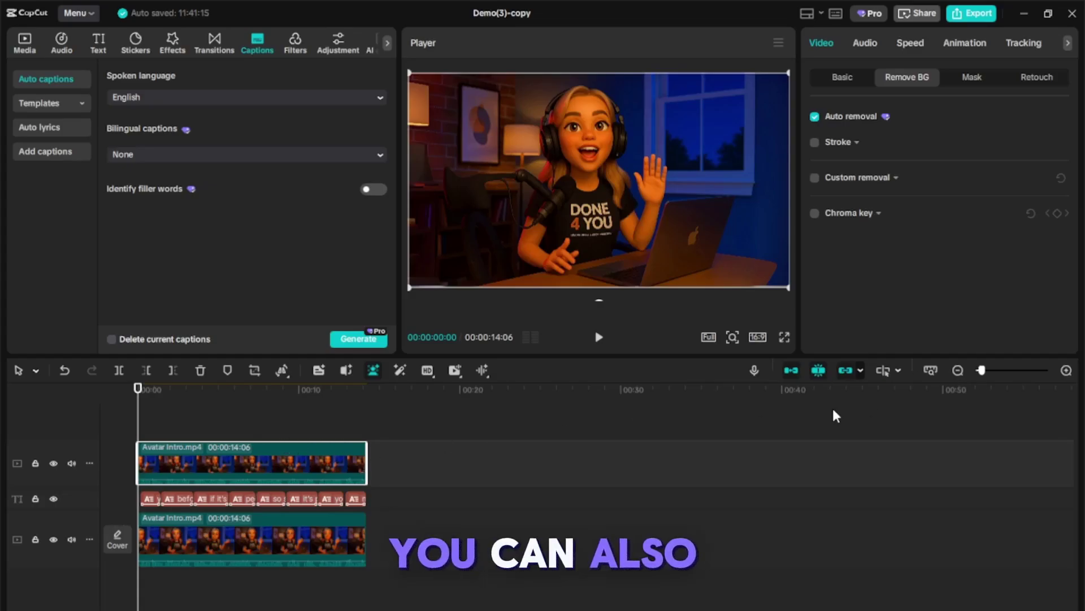
pyautogui.moveTo(139, 395); pyautogui.dragTo(184, 398)
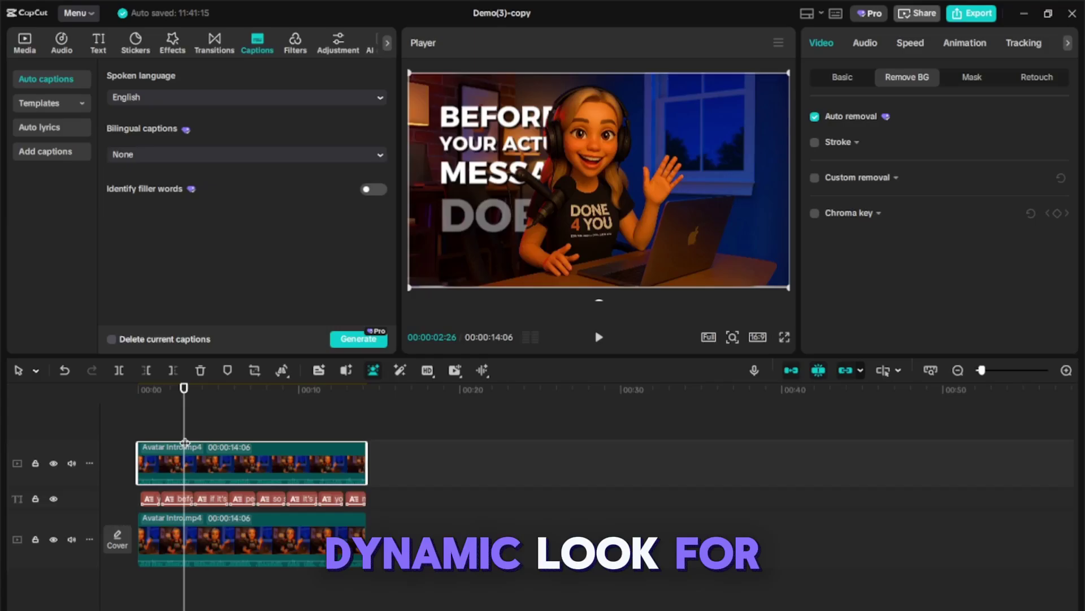
pyautogui.click(134, 405)
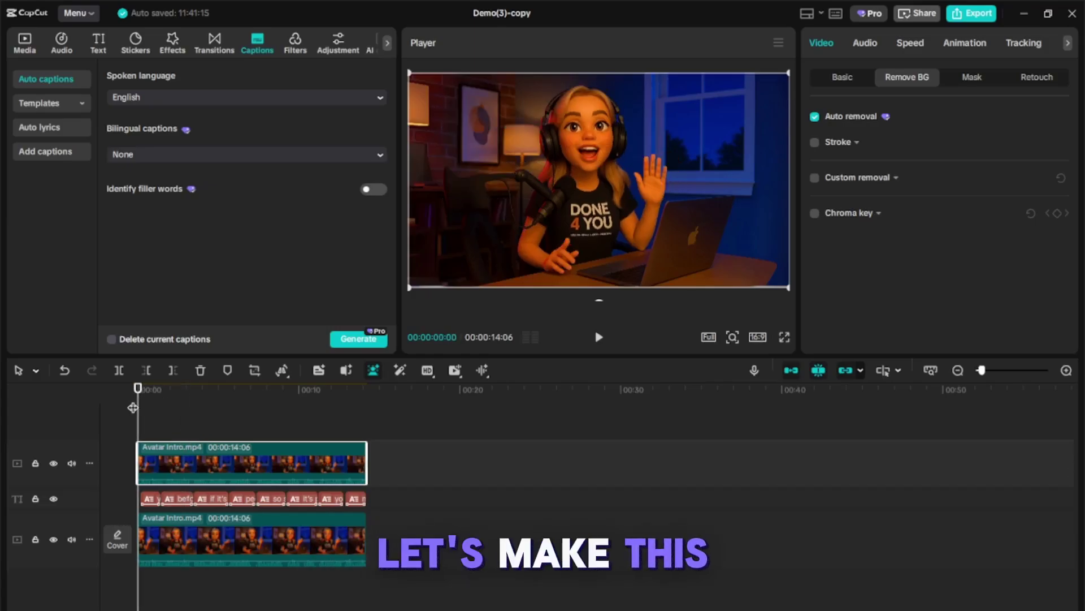
pyautogui.press('space')
pyautogui.press('space')
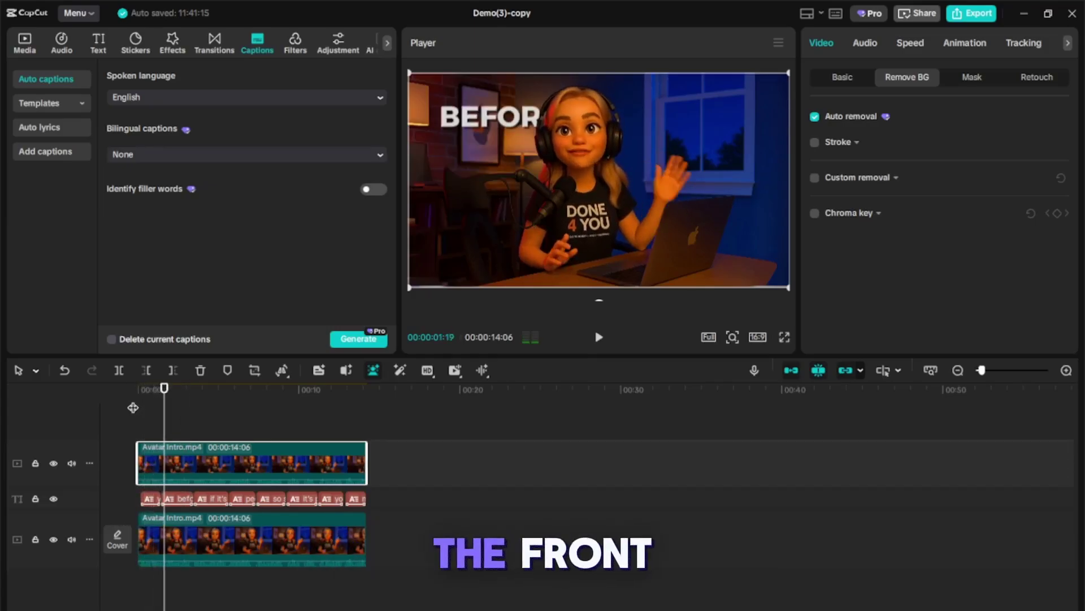
pyautogui.moveTo(160, 395)
pyautogui.mouseDown()
pyautogui.moveTo(150, 399)
pyautogui.moveTo(177, 403)
pyautogui.mouseUp()
# Uncheck Apply to all main captions and move BEFORE YOUR ACTUAL to the right side.
pyautogui.click(181, 499)
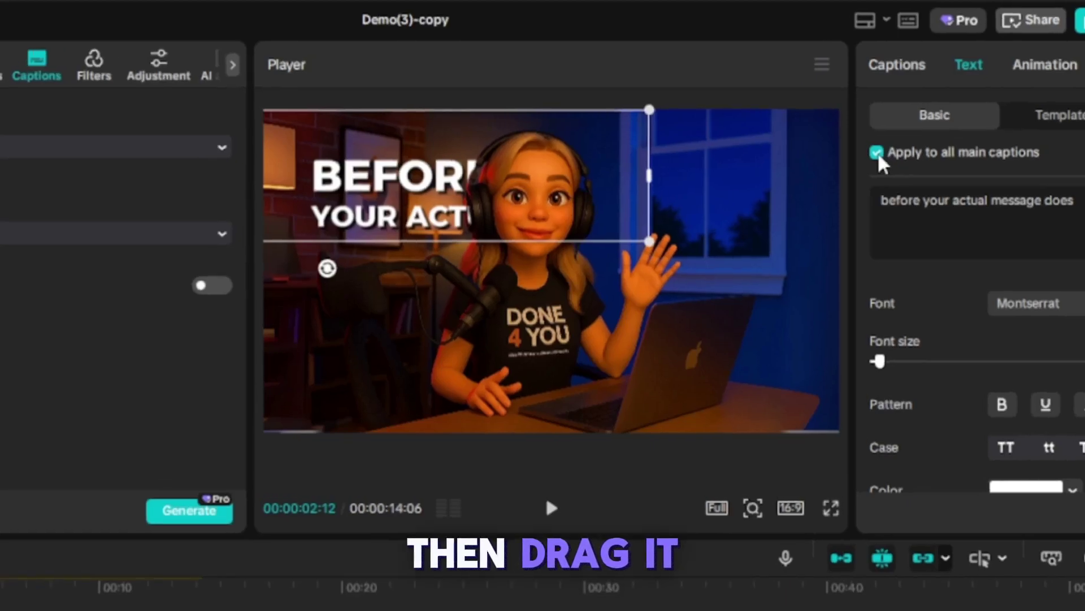
pyautogui.click(815, 101)
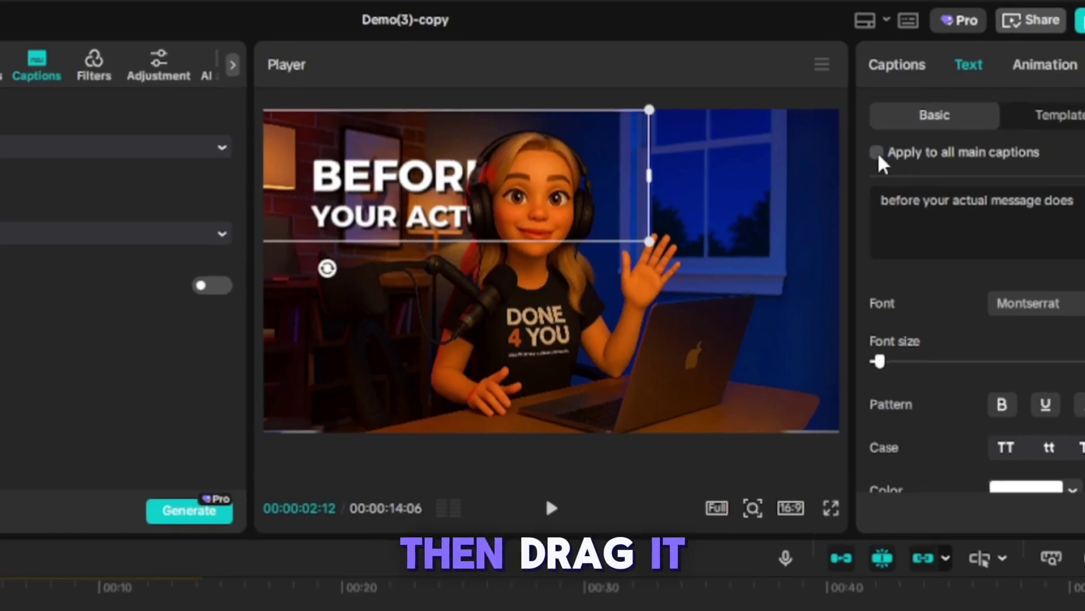
pyautogui.moveTo(491, 201); pyautogui.dragTo(741, 199)
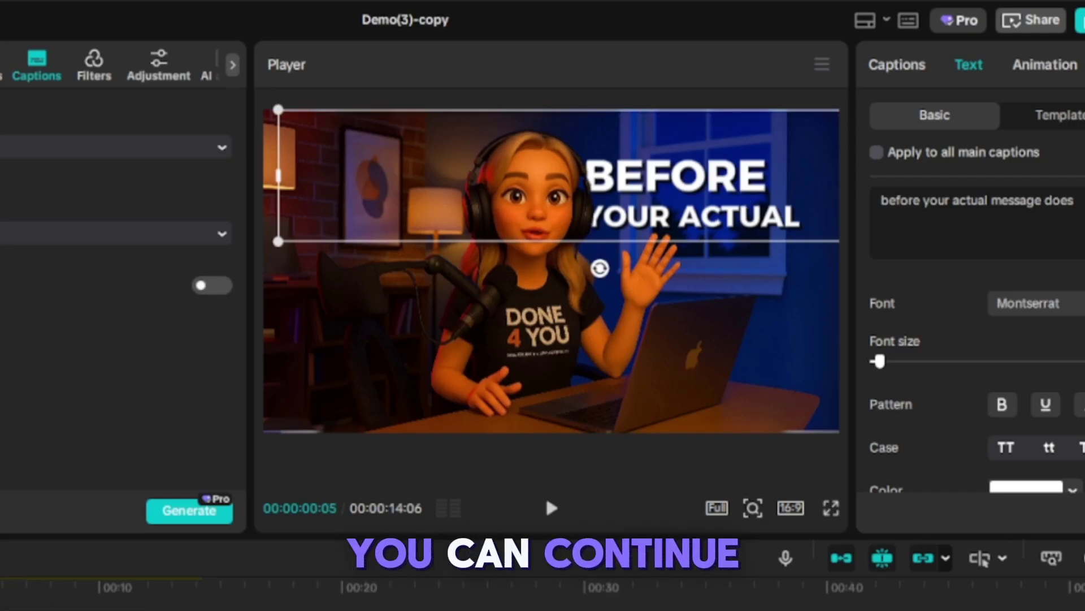
pyautogui.press('space')
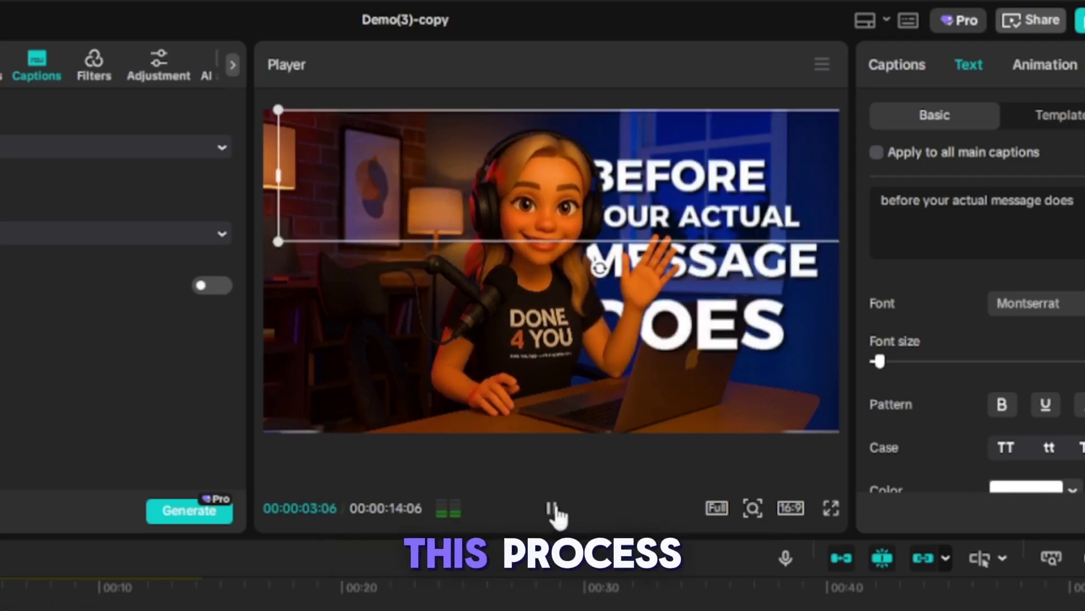
pyautogui.press('space')
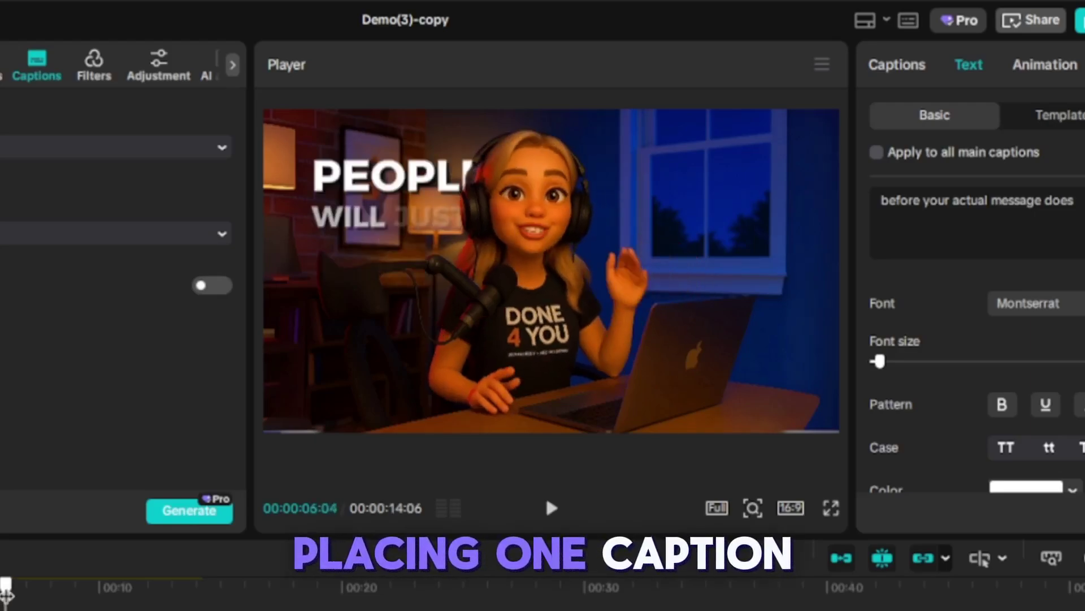
# Reposition the PEOPLE WILL JUST, IT'S POWERFUL and MODERN AND captions so sides alternate.
pyautogui.moveTo(436, 194); pyautogui.dragTo(722, 194)
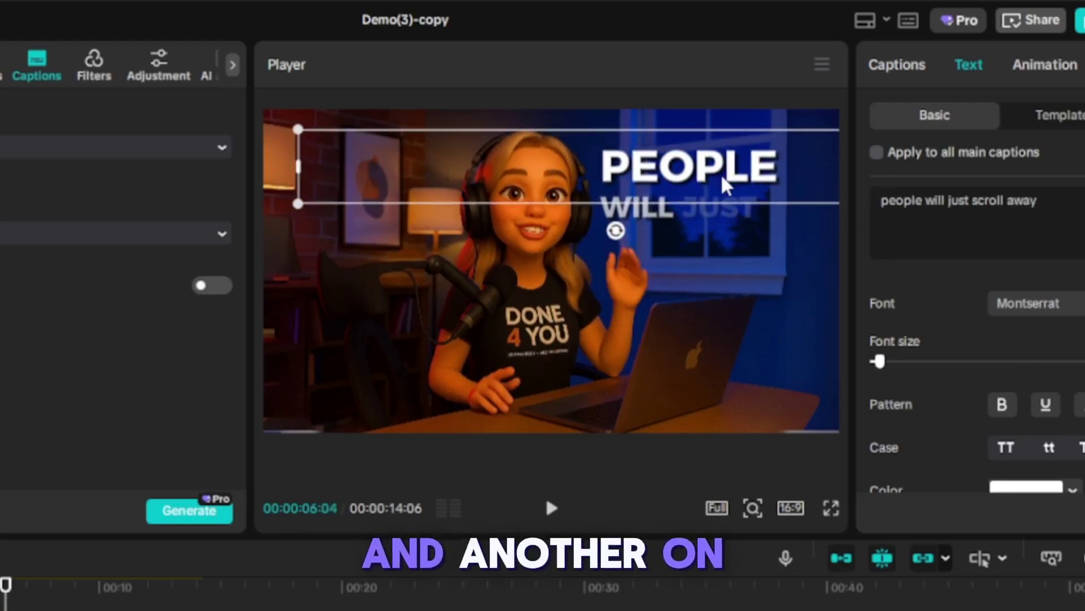
pyautogui.click(80, 603)
pyautogui.moveTo(80, 603); pyautogui.dragTo(99, 604)
pyautogui.moveTo(394, 198); pyautogui.dragTo(686, 197)
pyautogui.moveTo(180, 604); pyautogui.dragTo(184, 604)
pyautogui.moveTo(372, 214); pyautogui.dragTo(659, 213)
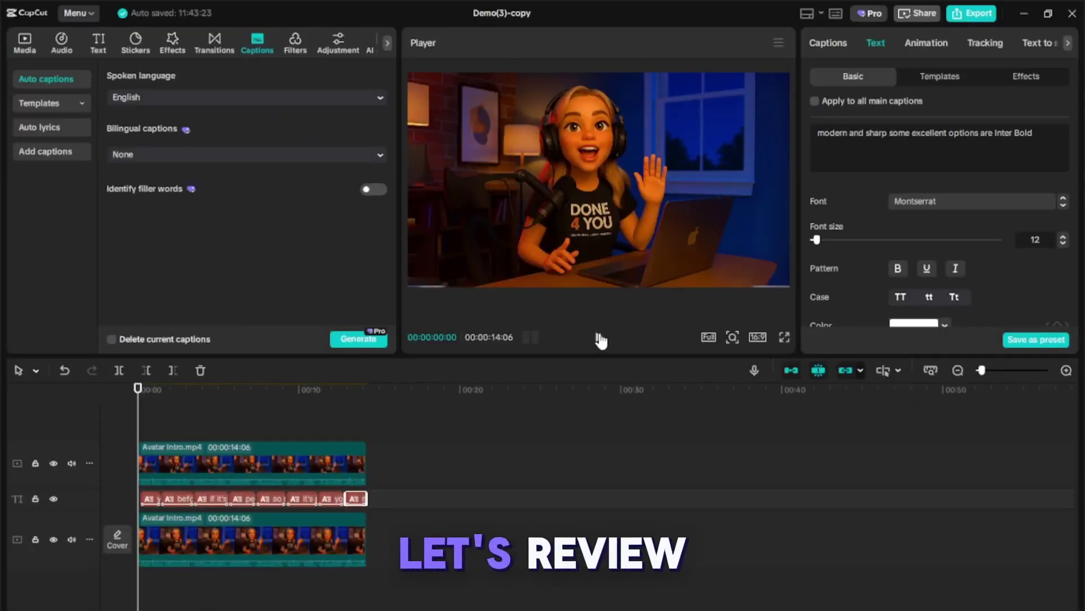
# Shift the PEOPLE WILL JUST SCROLL AWAY caption up and left so the whole phrase fits.
pyautogui.click(551, 507)
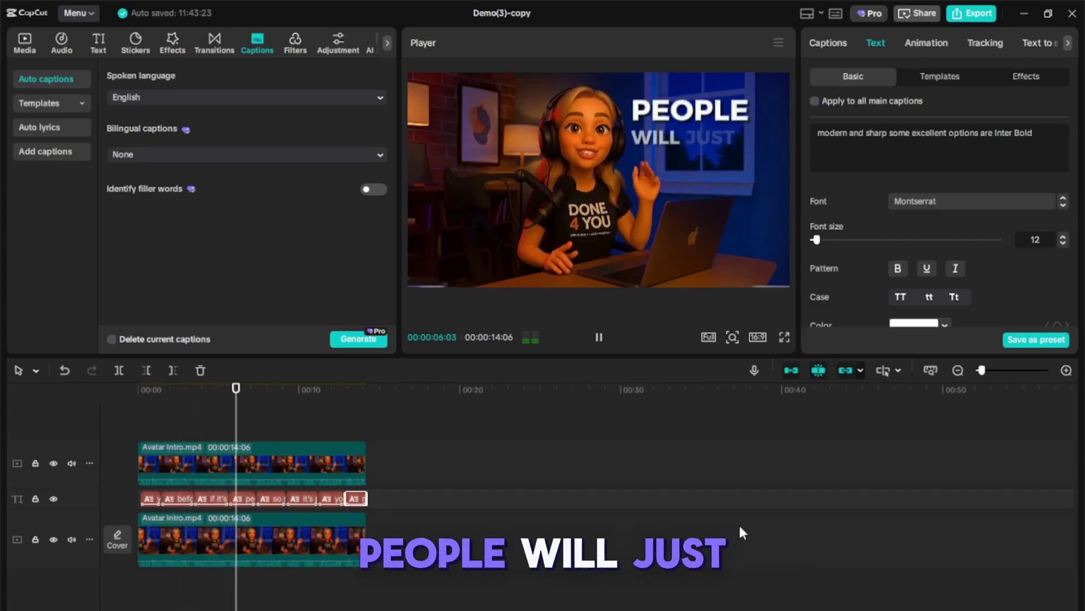
pyautogui.press('space')
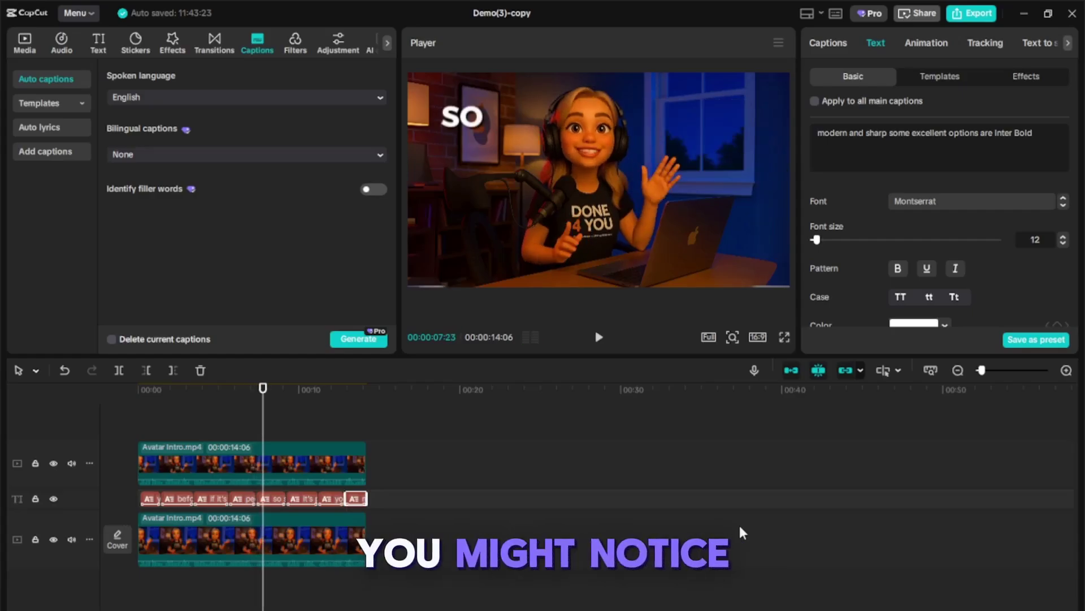
pyautogui.moveTo(264, 402); pyautogui.dragTo(240, 403)
pyautogui.click(243, 498)
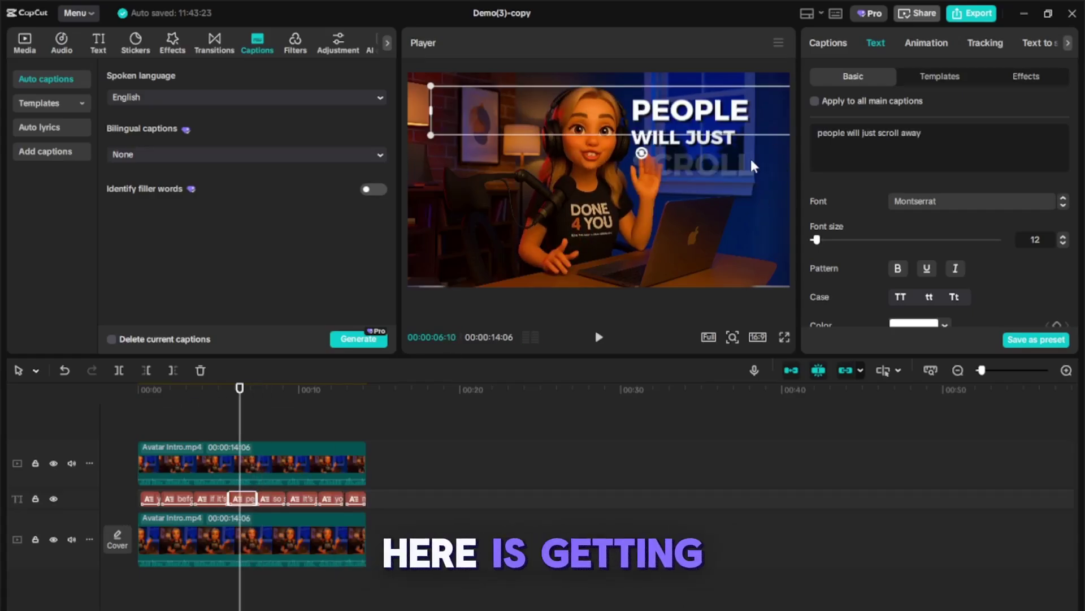
pyautogui.moveTo(735, 130); pyautogui.dragTo(691, 148)
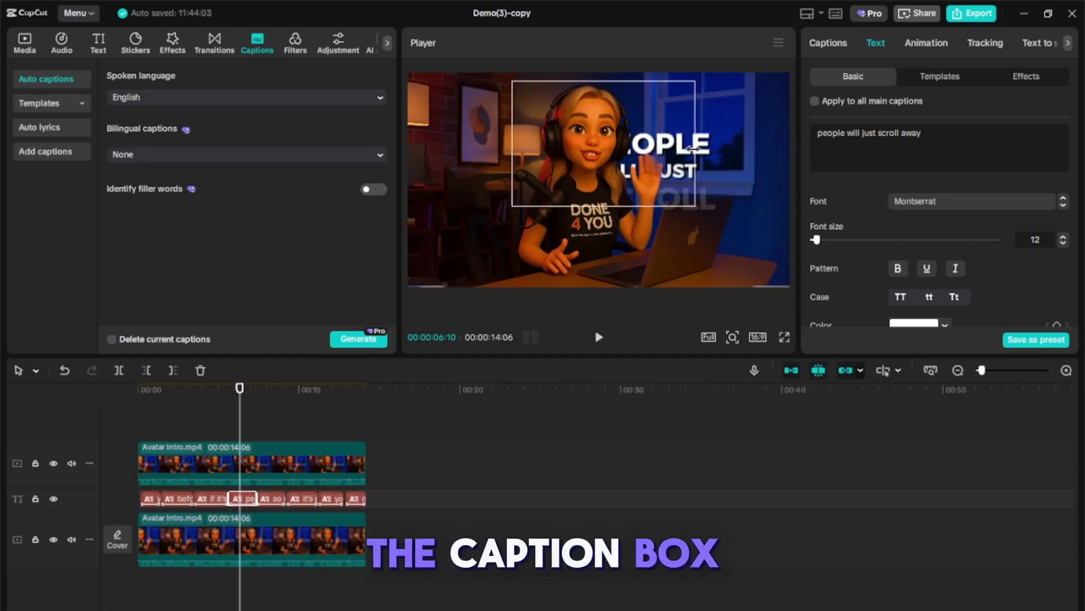
pyautogui.click(222, 402)
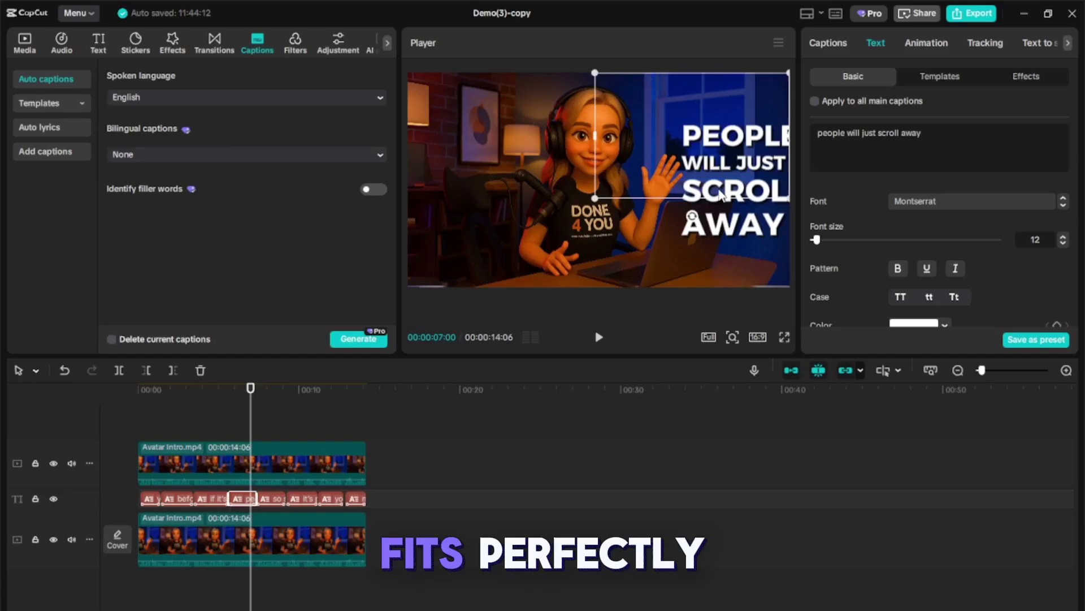
pyautogui.moveTo(720, 195); pyautogui.dragTo(685, 162)
pyautogui.moveTo(241, 396); pyautogui.dragTo(186, 394)
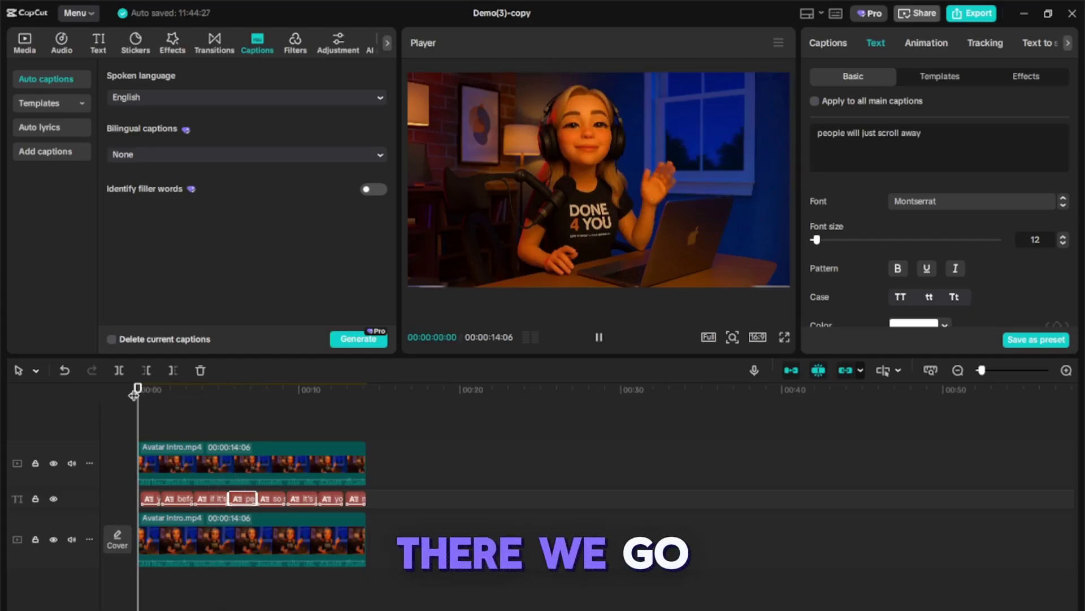